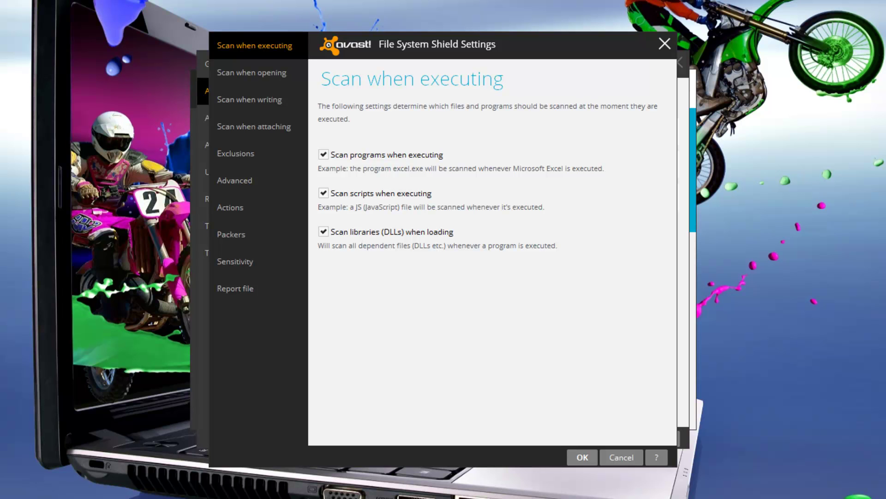
Step: Review the File System Shield settings for opening, writing and attaching scans, along with the exclusions and advanced options
{"action": "left_click", "coordinate": [250, 73]}
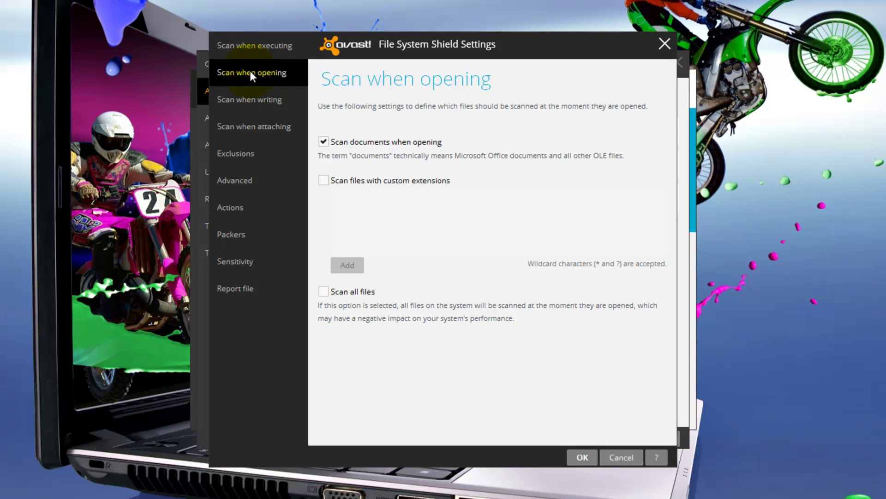
{"action": "left_click", "coordinate": [251, 98]}
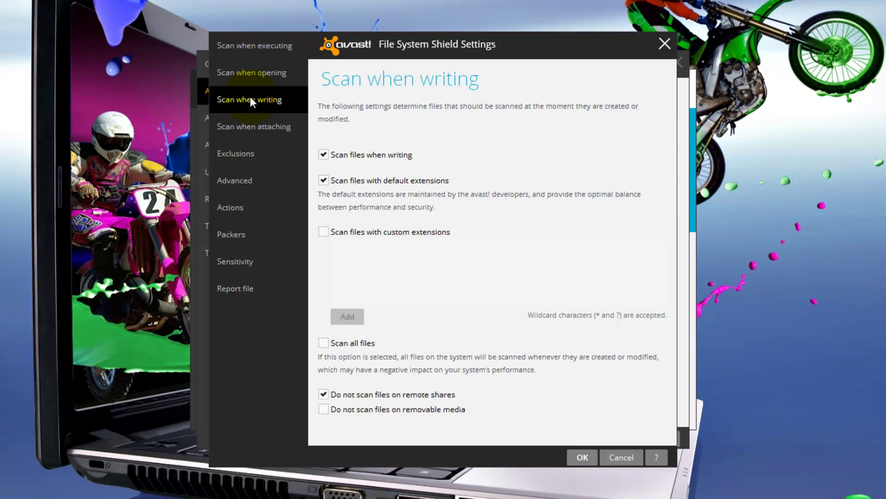
{"action": "left_click", "coordinate": [254, 126]}
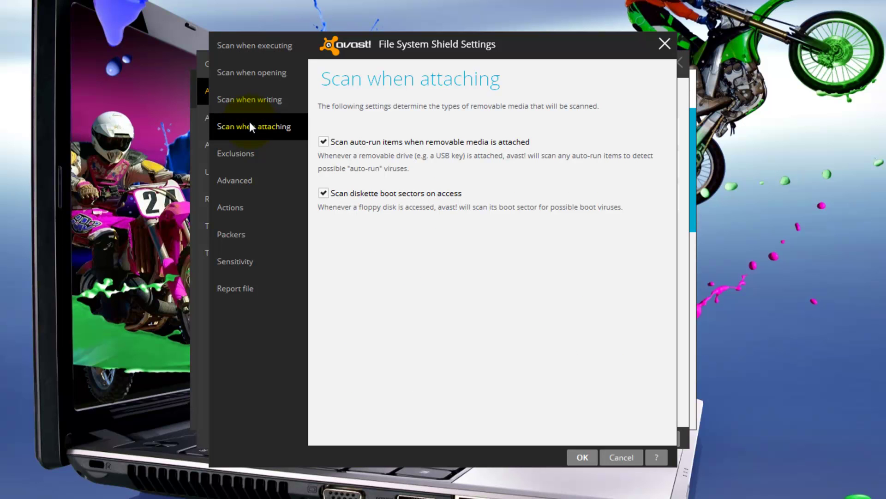
{"action": "left_click", "coordinate": [233, 154]}
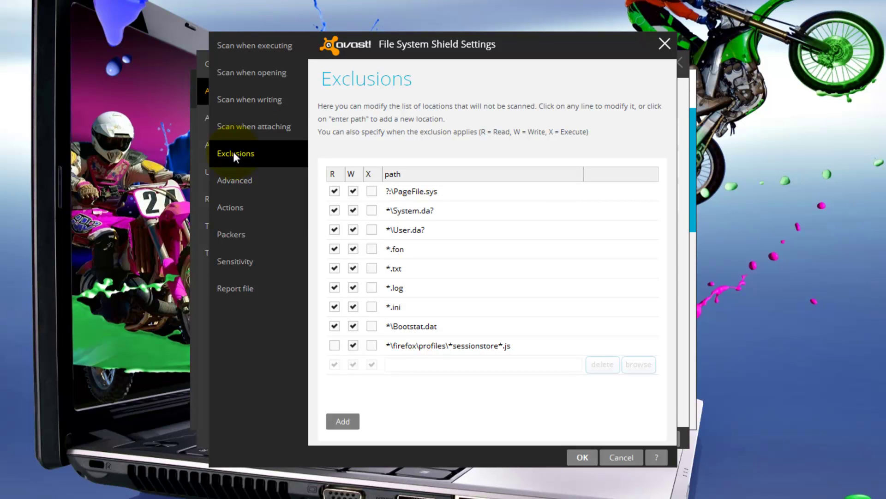
{"action": "left_click", "coordinate": [234, 180]}
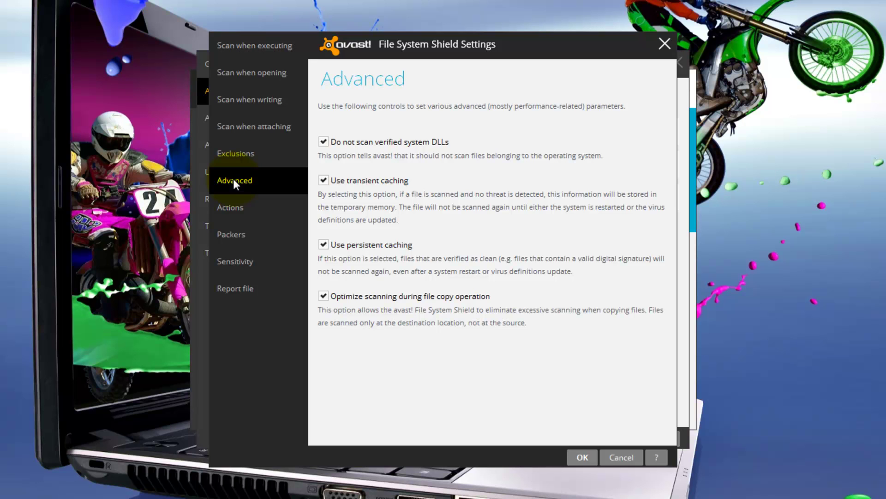
Step: Examine the File System Shield's detection actions and fallback choices for viruses, potentially unwanted programs and suspicious objects
{"action": "left_click", "coordinate": [237, 209]}
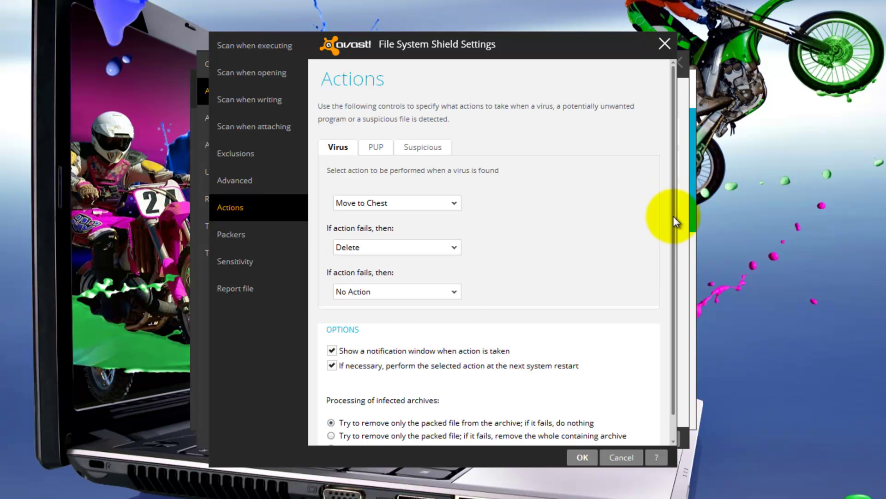
{"action": "left_click_drag", "start_coordinate": [673, 218], "coordinate": [673, 251]}
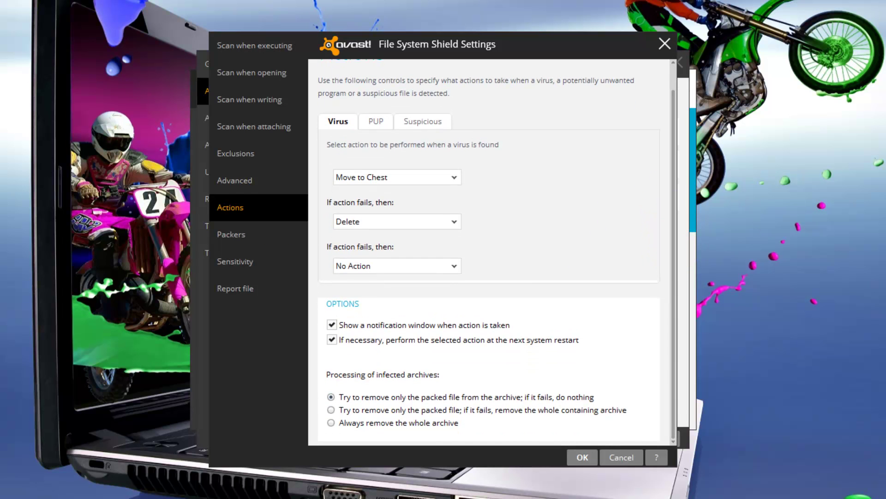
{"action": "left_click", "coordinate": [453, 177]}
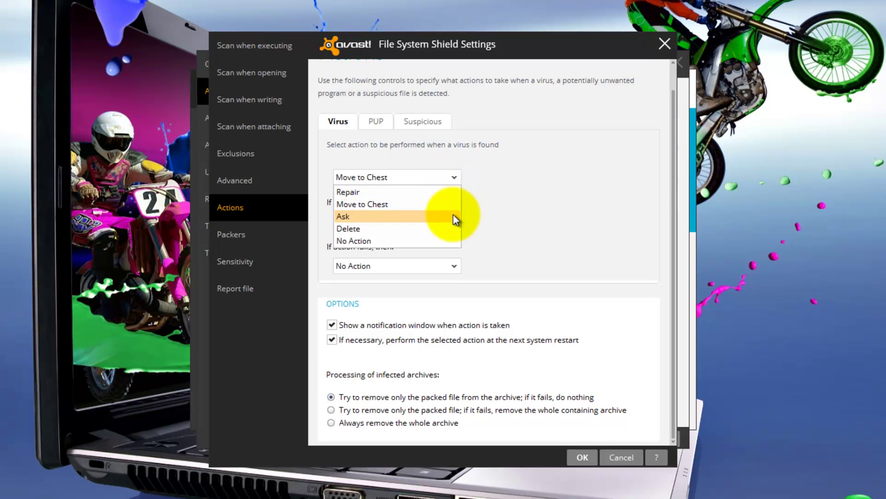
{"action": "left_click", "coordinate": [466, 175]}
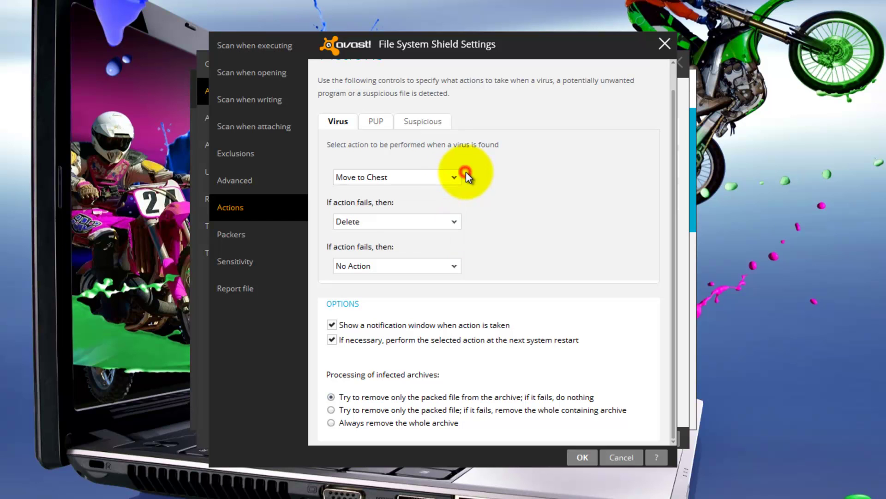
{"action": "left_click", "coordinate": [454, 221]}
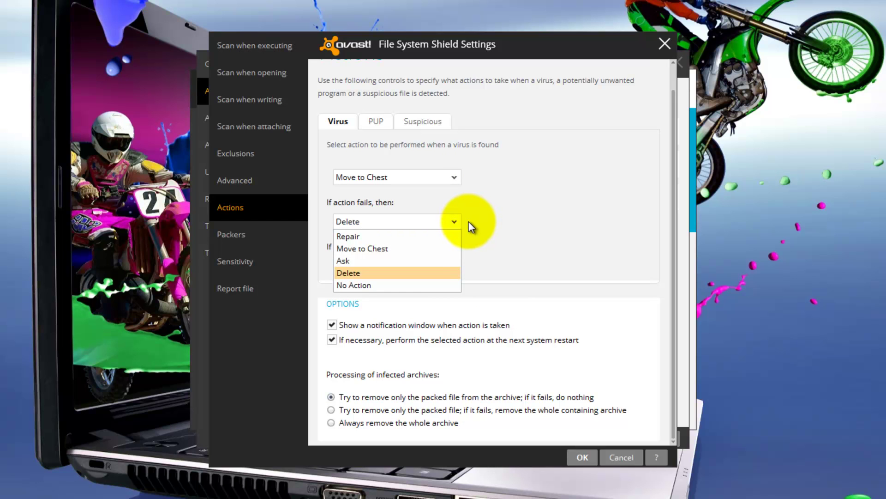
{"action": "left_click", "coordinate": [469, 220]}
{"action": "left_click", "coordinate": [458, 265]}
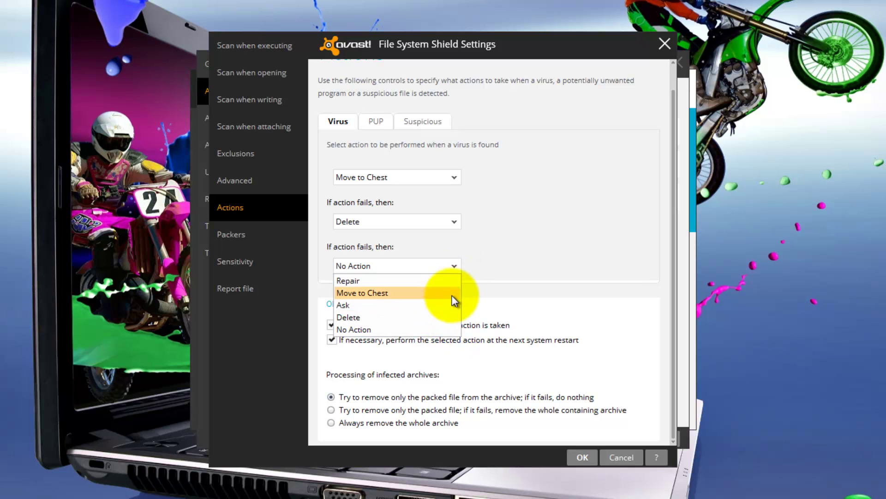
{"action": "left_click", "coordinate": [480, 255]}
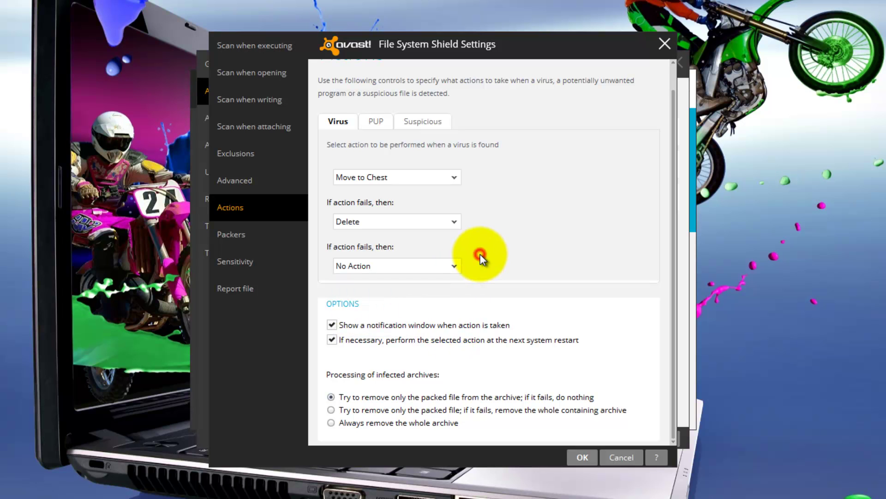
{"action": "left_click", "coordinate": [376, 121]}
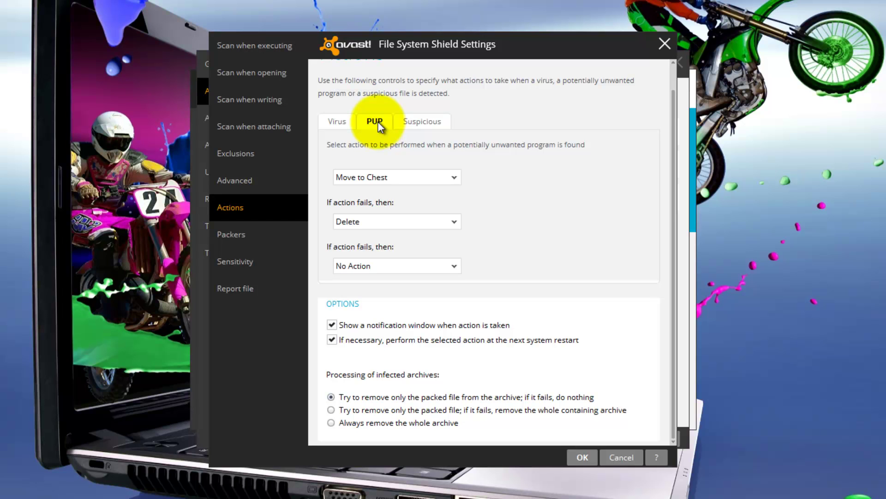
{"action": "left_click", "coordinate": [421, 122]}
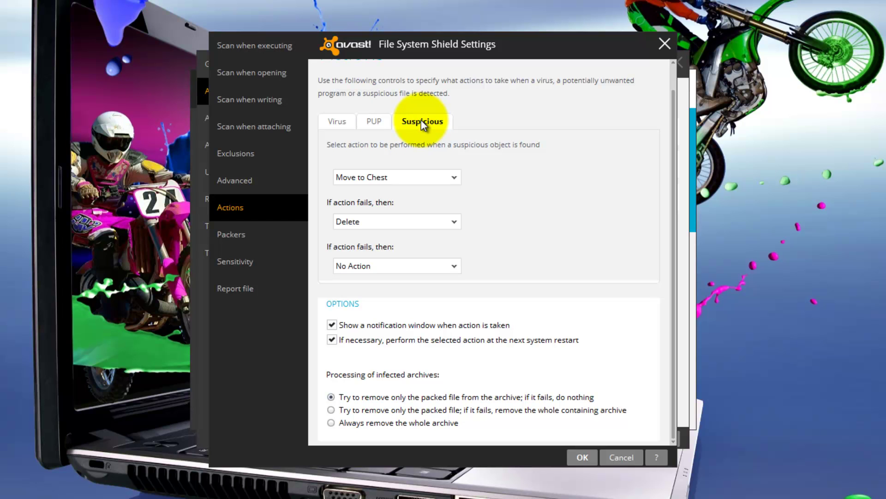
Step: Add 7ZIP archive to the packer formats that the File System Shield extracts while scanning
{"action": "left_click", "coordinate": [232, 234]}
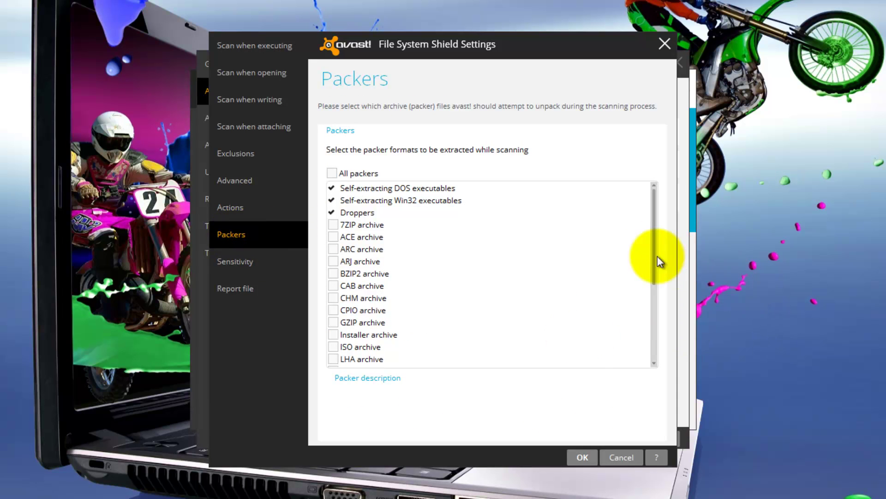
{"action": "mouse_move", "coordinate": [652, 235]}
{"action": "left_mouse_down"}
{"action": "mouse_move", "coordinate": [656, 312]}
{"action": "mouse_move", "coordinate": [650, 223]}
{"action": "left_mouse_up"}
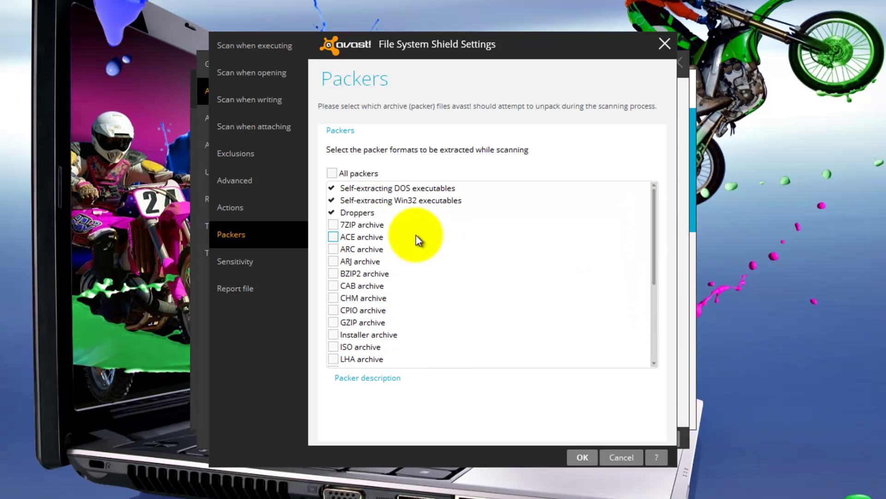
{"action": "left_click", "coordinate": [332, 225]}
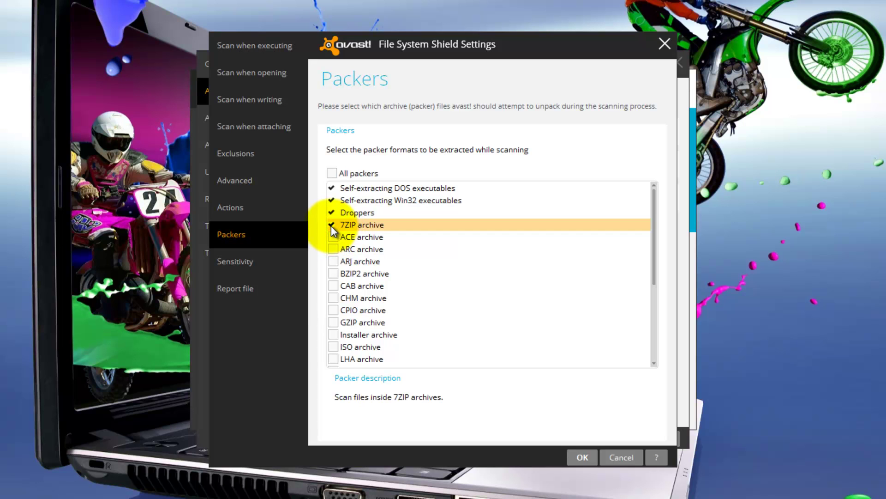
Step: Set the File System Shield's heuristics sensitivity to High, enable scanning for potentially unwanted programs (PUPs), and save the shield settings after checking the report file options
{"action": "left_click", "coordinate": [237, 263]}
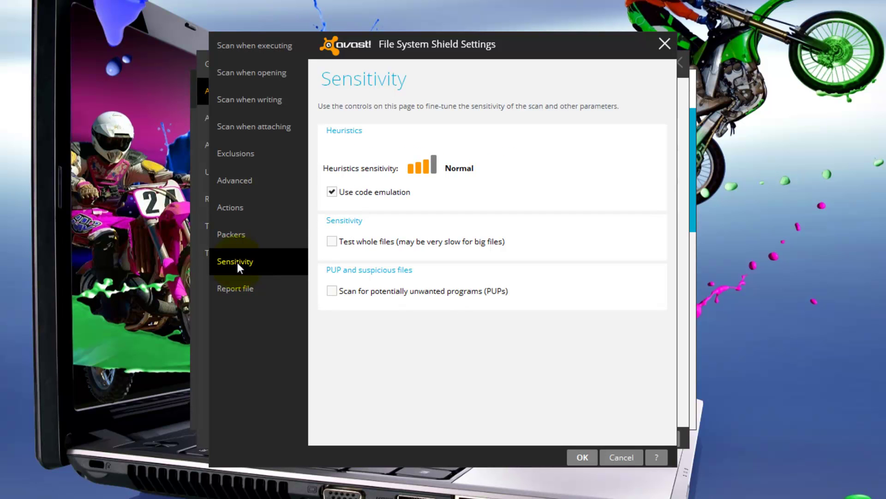
{"action": "left_click", "coordinate": [435, 170]}
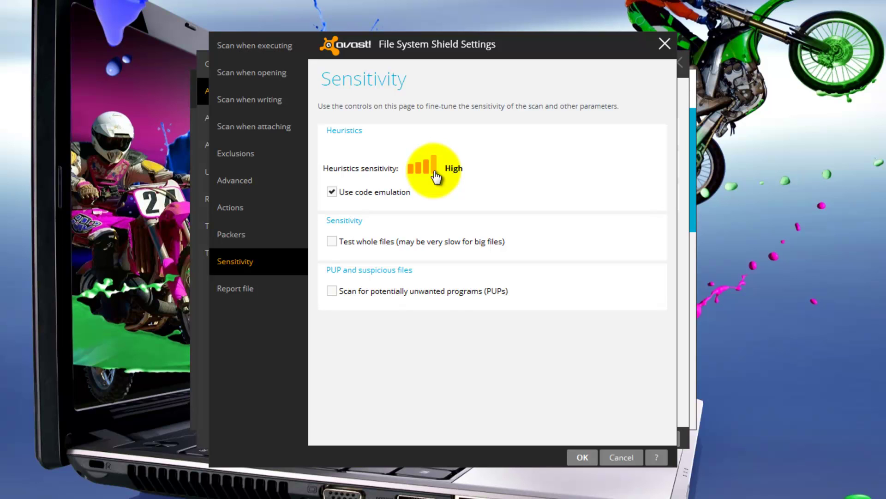
{"action": "left_click", "coordinate": [332, 291]}
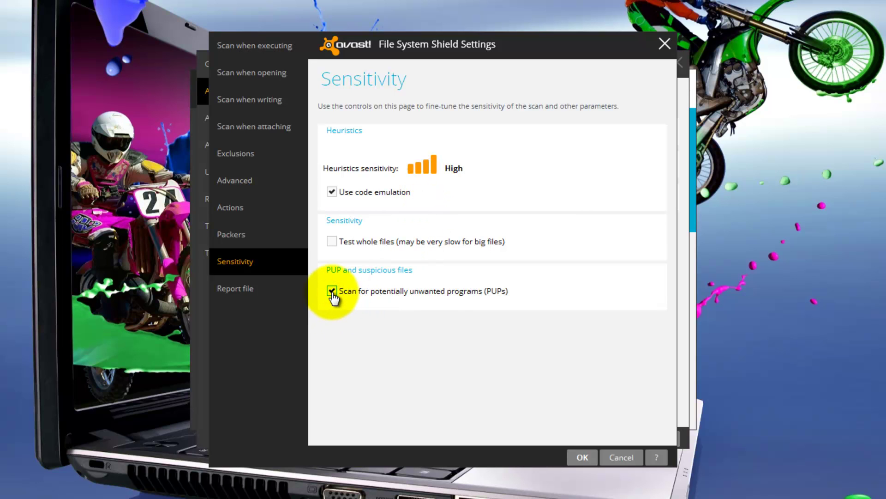
{"action": "left_click", "coordinate": [236, 289]}
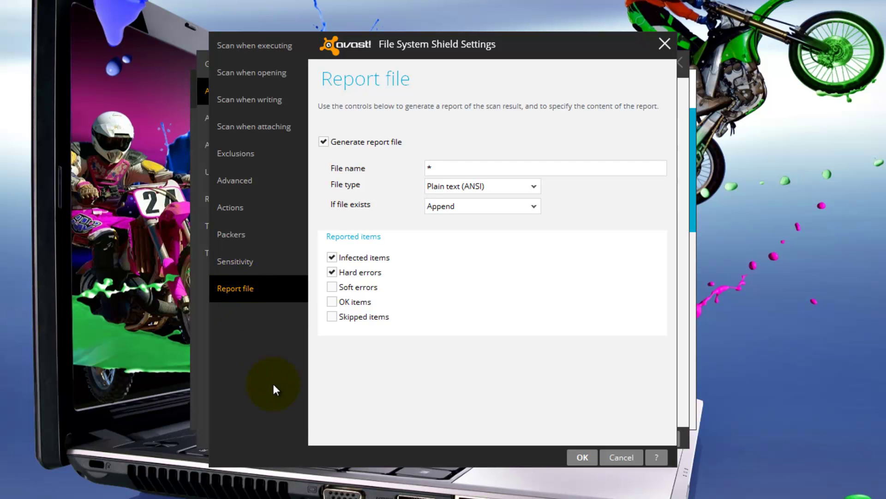
{"action": "left_click", "coordinate": [581, 458]}
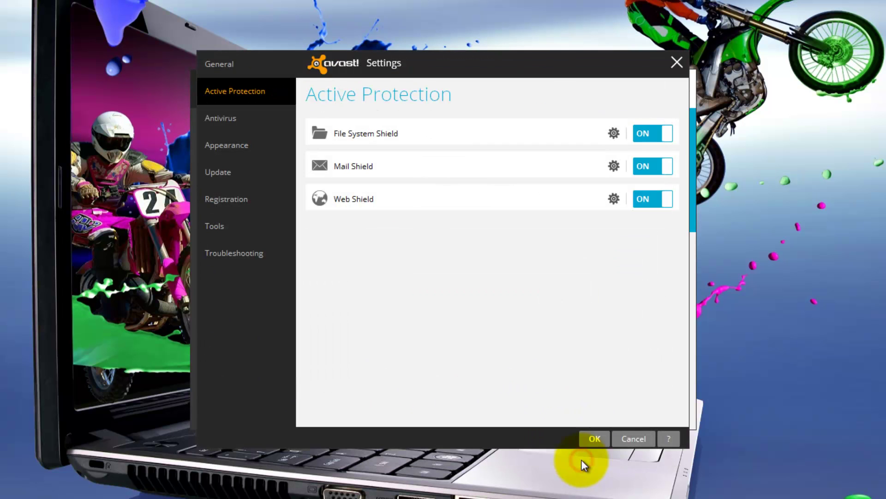
Step: Open the Mail Shield settings and review its main settings, behavior, mail heuristics and SSL scanning options
{"action": "left_click", "coordinate": [613, 166]}
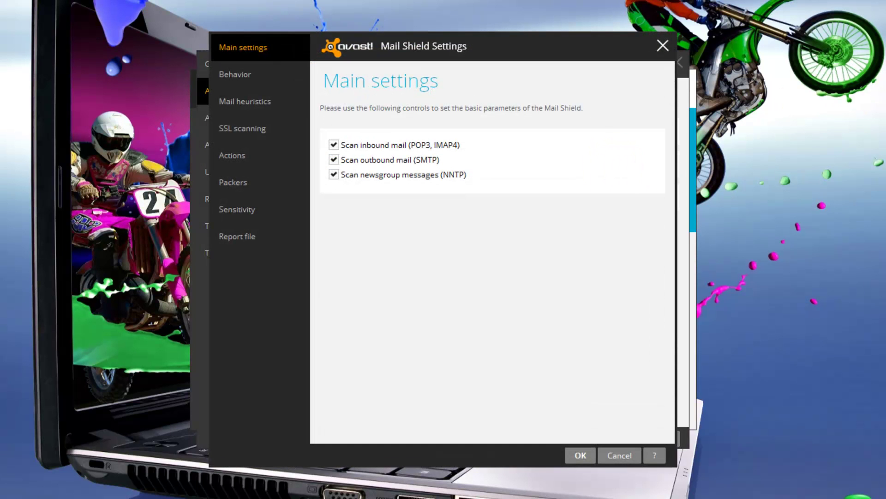
{"action": "left_click", "coordinate": [232, 76]}
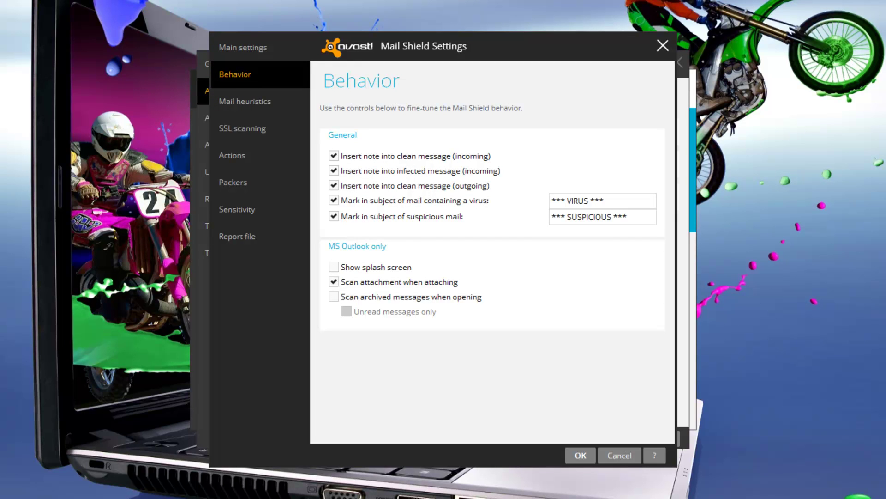
{"action": "left_click", "coordinate": [241, 101]}
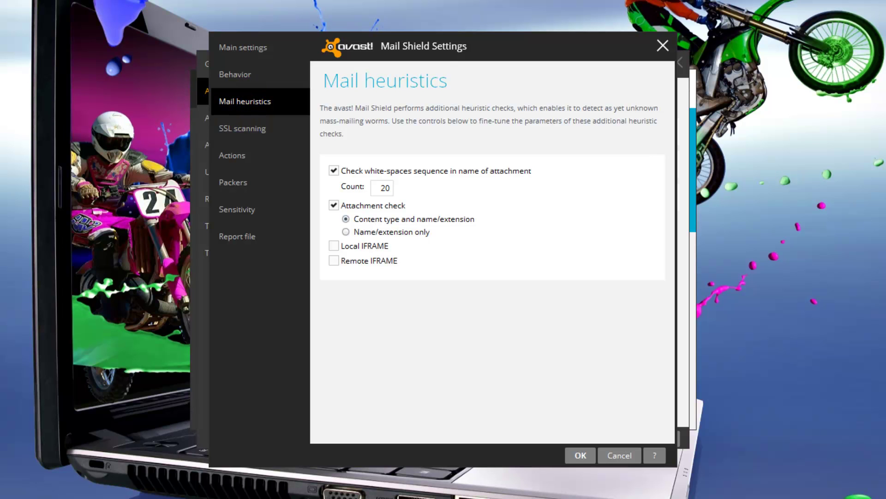
{"action": "left_click", "coordinate": [246, 126]}
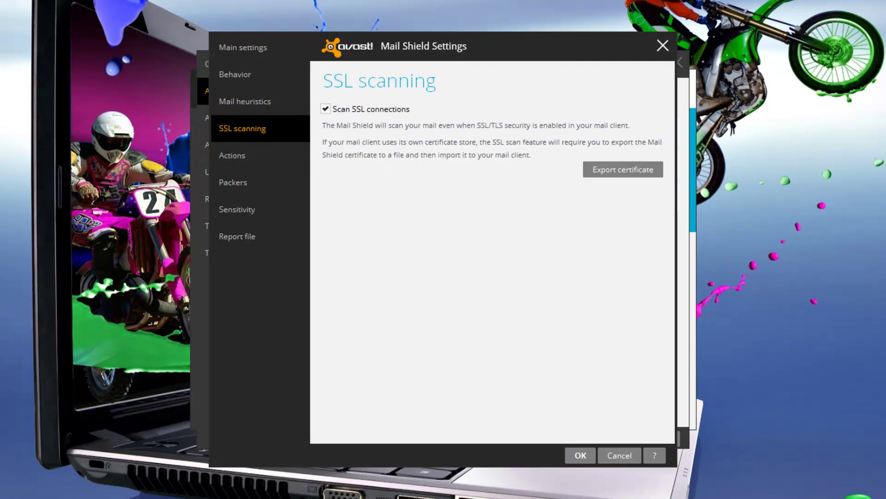
Step: Review the Mail Shield's actions for viruses, potentially unwanted programs and suspicious objects, plus its packer formats
{"action": "left_click", "coordinate": [237, 153]}
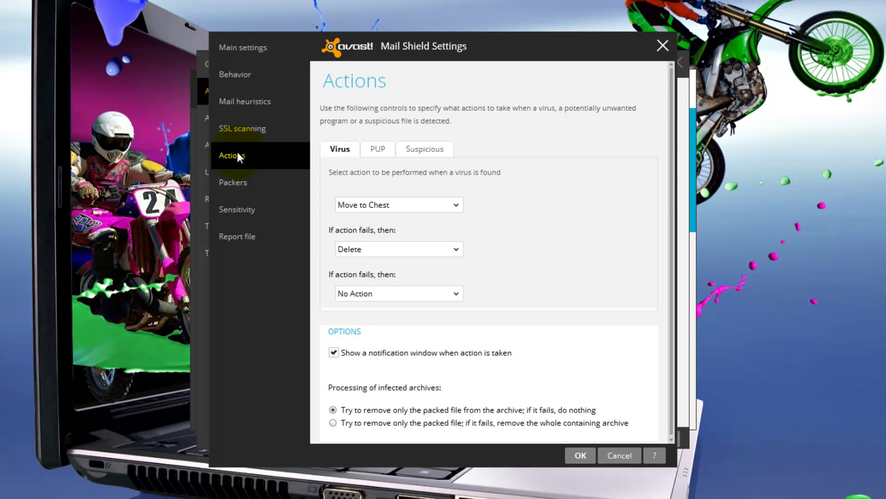
{"action": "left_click", "coordinate": [358, 157]}
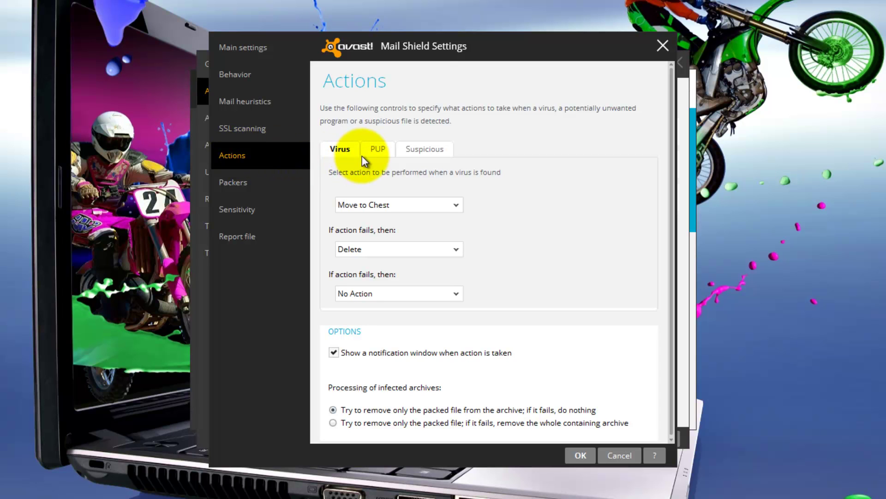
{"action": "left_click", "coordinate": [378, 149]}
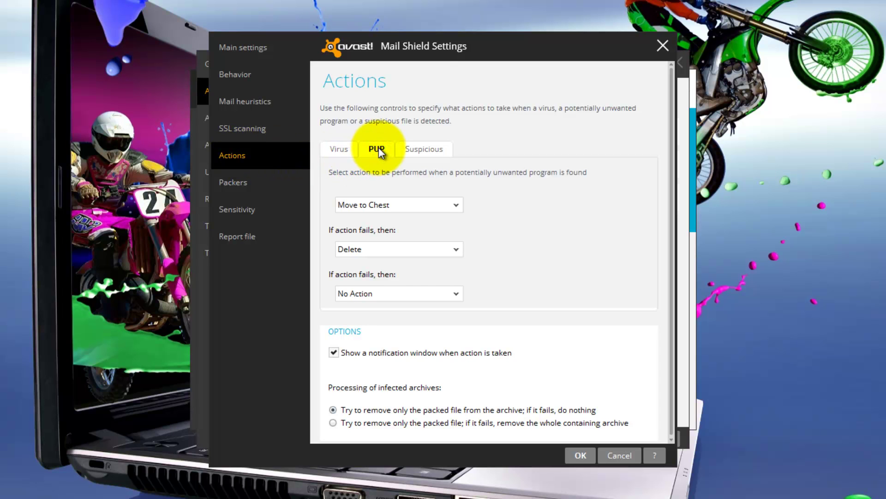
{"action": "left_click", "coordinate": [419, 150]}
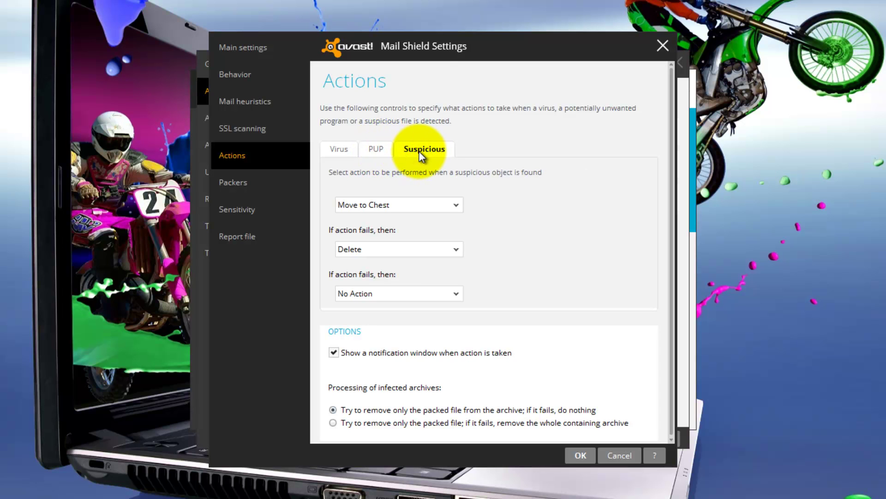
{"action": "left_click", "coordinate": [228, 181]}
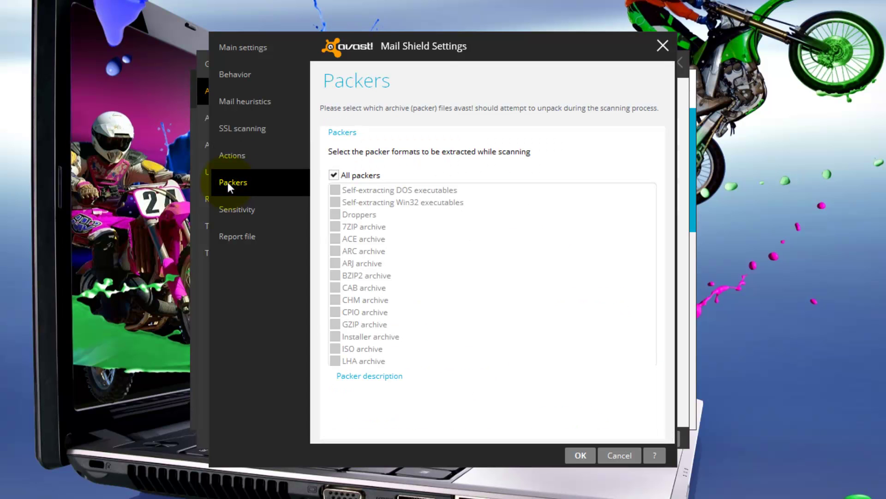
Step: Set the Mail Shield's heuristics sensitivity to High, enable scanning for potentially unwanted programs (PUPs), and save the shield settings after checking the report file options
{"action": "left_click", "coordinate": [234, 209]}
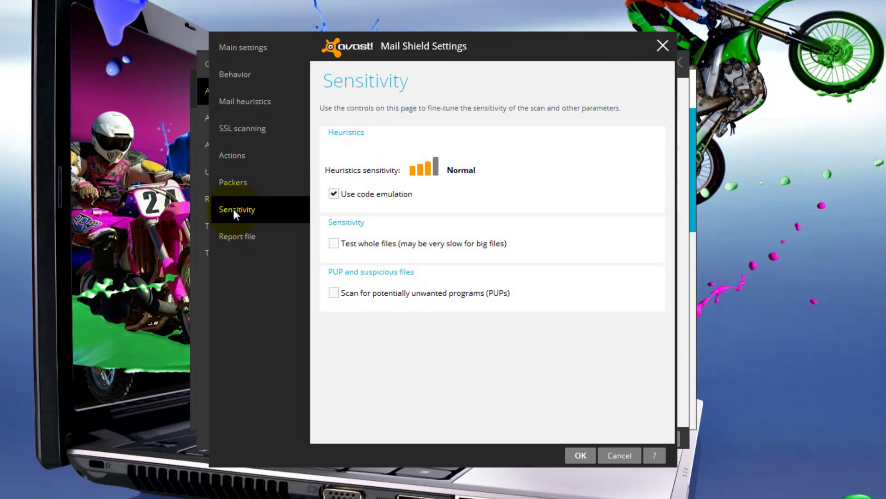
{"action": "left_click", "coordinate": [437, 175]}
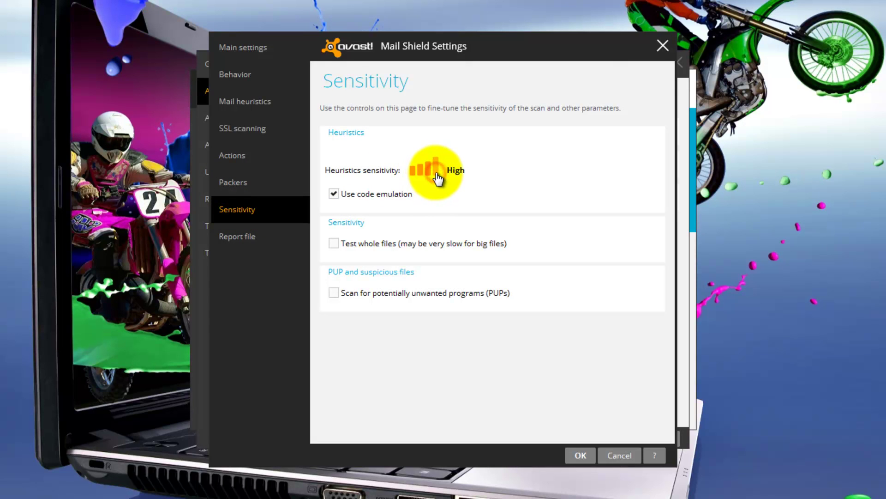
{"action": "left_click", "coordinate": [333, 293]}
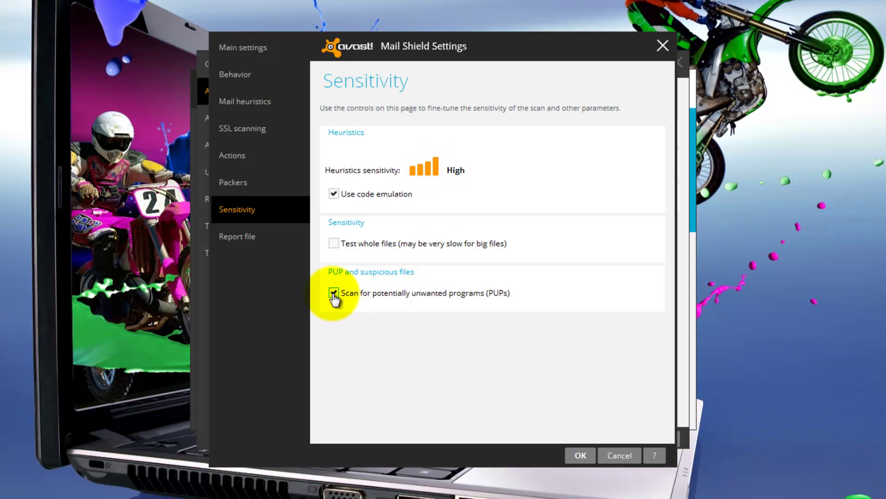
{"action": "left_click", "coordinate": [236, 237]}
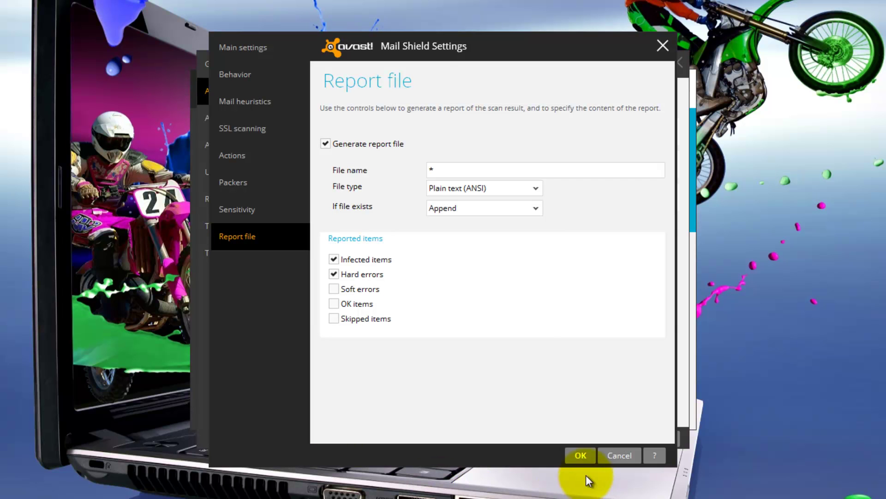
{"action": "left_click", "coordinate": [581, 455]}
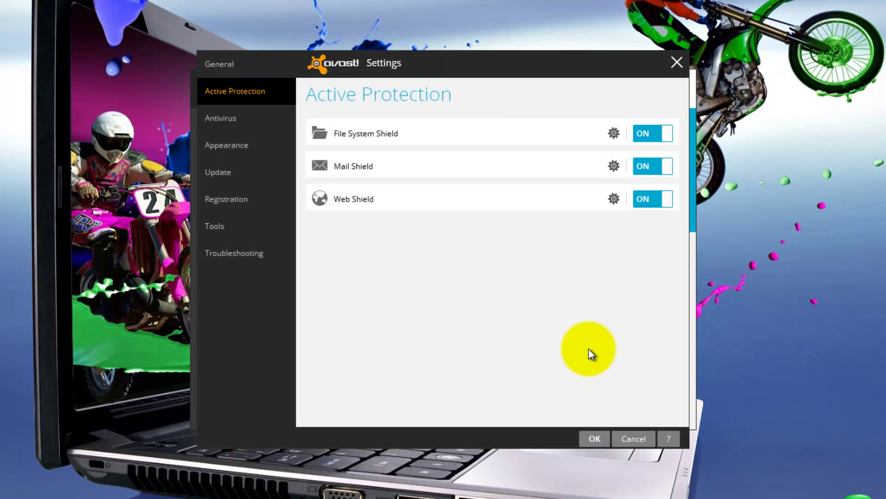
{"action": "left_click", "coordinate": [614, 199]}
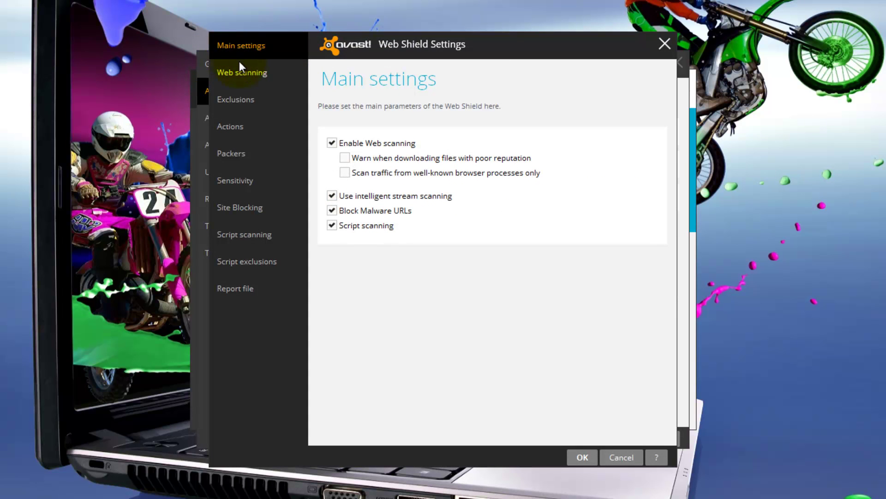
{"action": "left_click", "coordinate": [241, 74]}
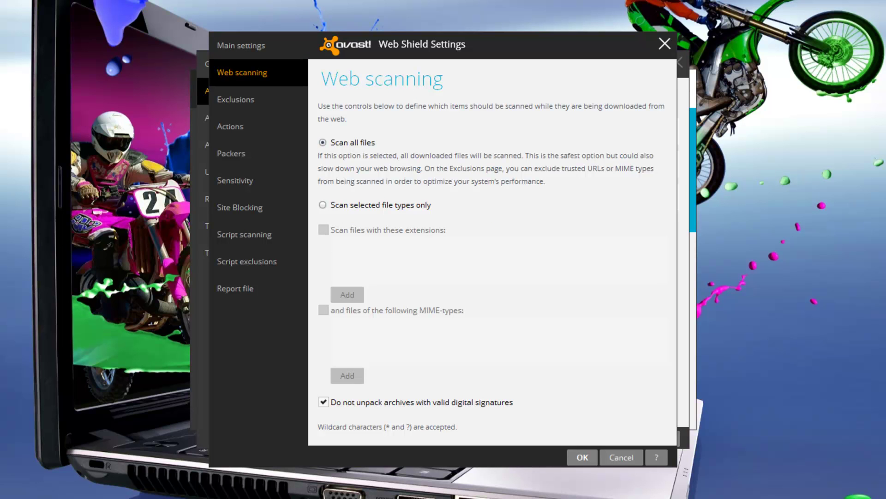
{"action": "left_click", "coordinate": [240, 99]}
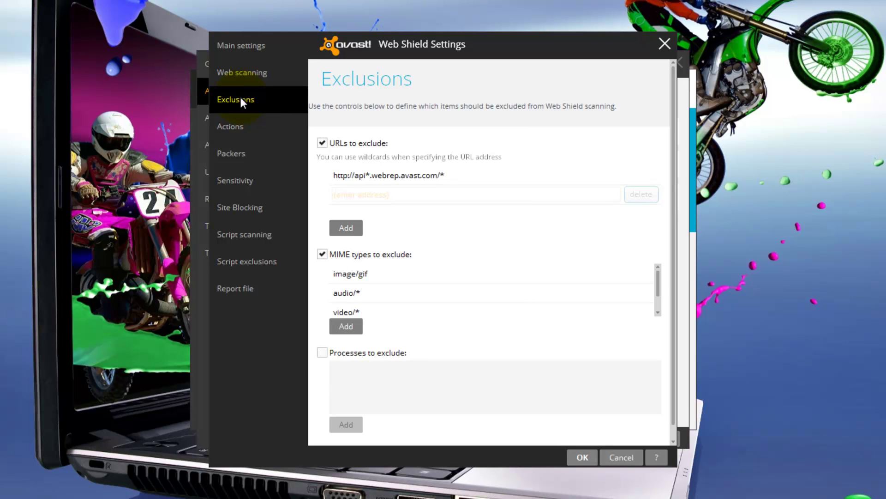
{"action": "left_click", "coordinate": [360, 194]}
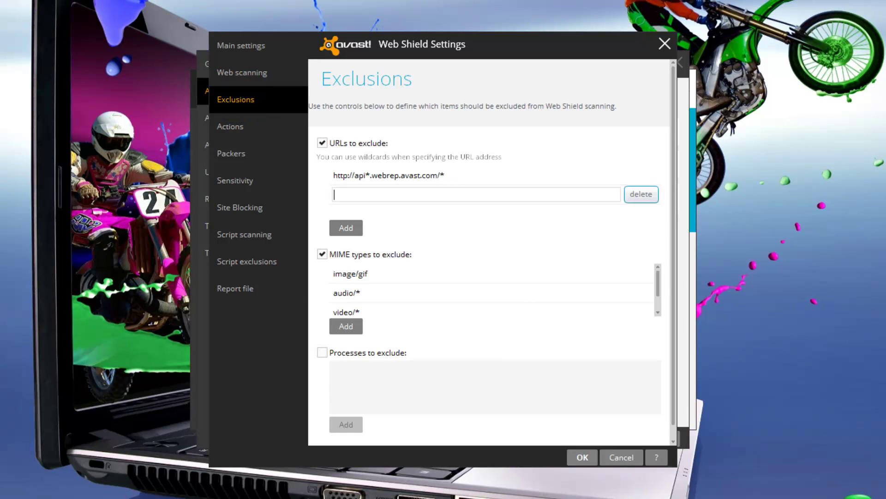
{"action": "type", "text": "www.softpedia,com"}
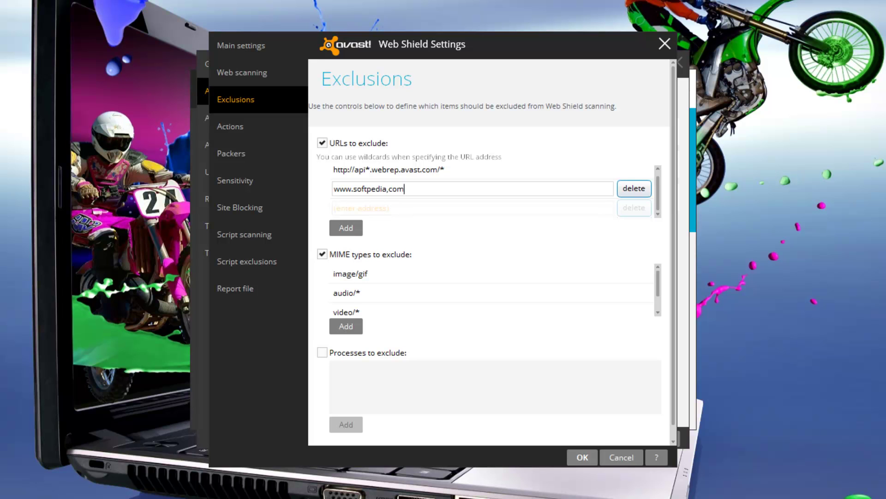
{"action": "left_click", "coordinate": [346, 228]}
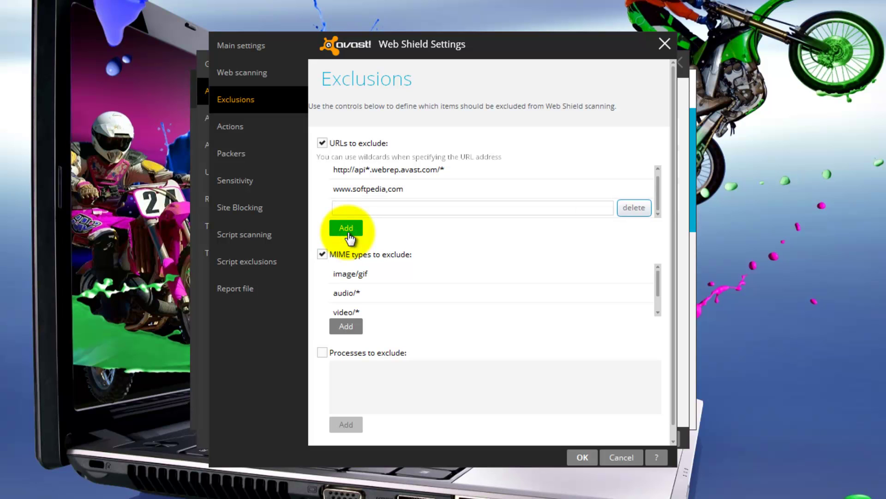
Step: Review the Web Shield's actions for viruses, potentially unwanted programs and suspicious objects, plus its packer formats
{"action": "left_click", "coordinate": [228, 127]}
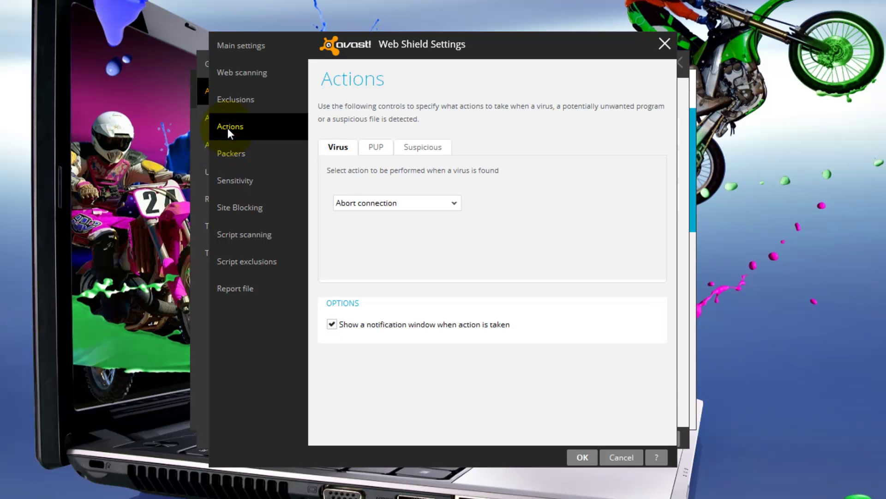
{"action": "left_click", "coordinate": [454, 203]}
{"action": "left_click", "coordinate": [482, 198]}
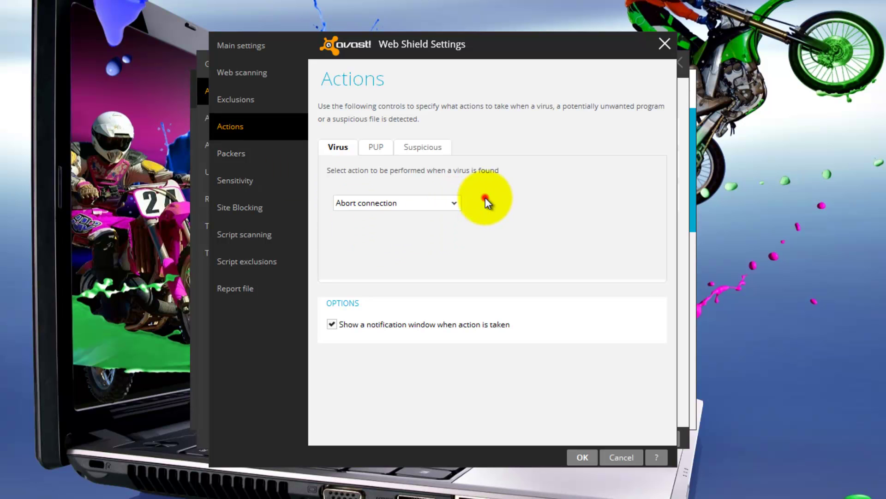
{"action": "left_click", "coordinate": [376, 149]}
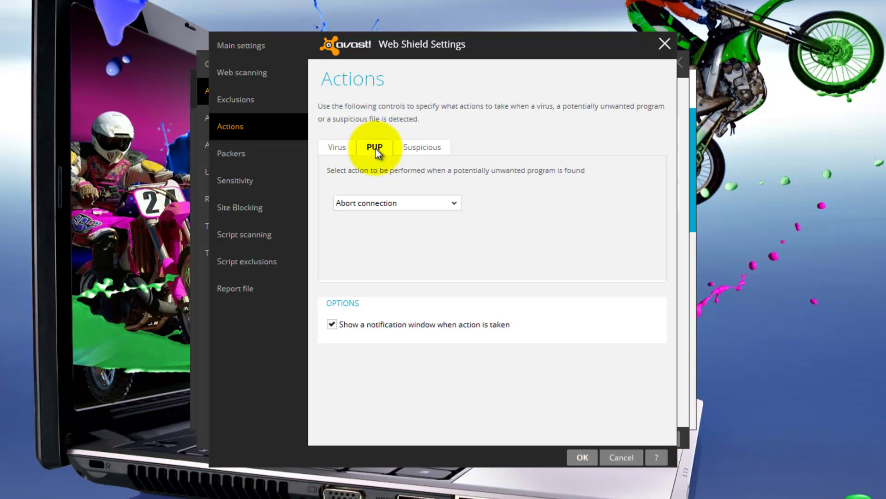
{"action": "left_click", "coordinate": [419, 153]}
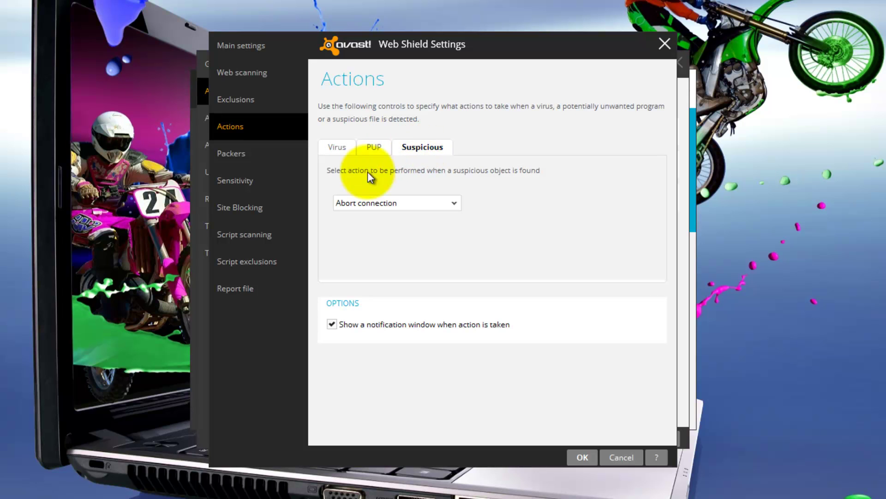
{"action": "left_click", "coordinate": [236, 156]}
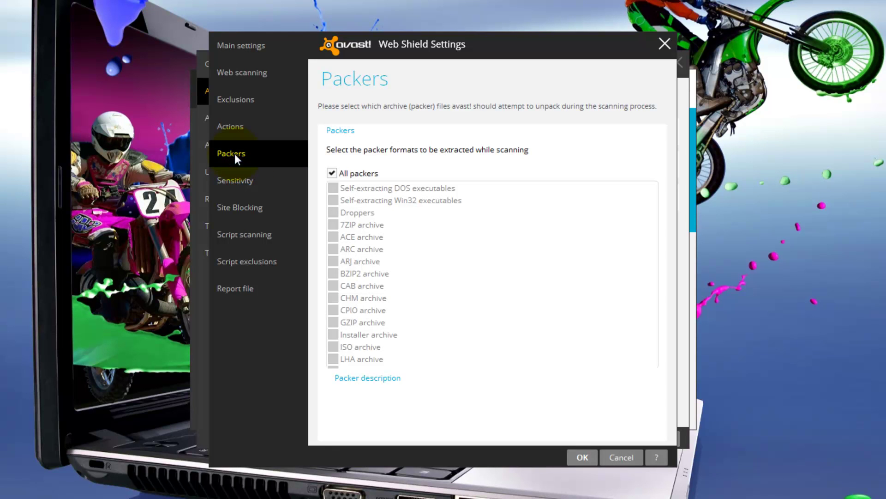
Step: Set the Web Shield's heuristics sensitivity to High and enable scanning for potentially unwanted programs (PUPs)
{"action": "left_click", "coordinate": [228, 181]}
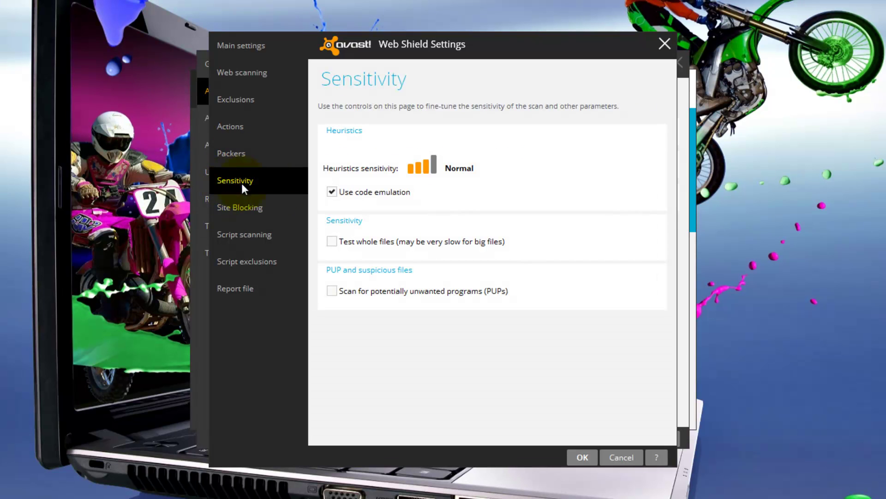
{"action": "left_click", "coordinate": [433, 167]}
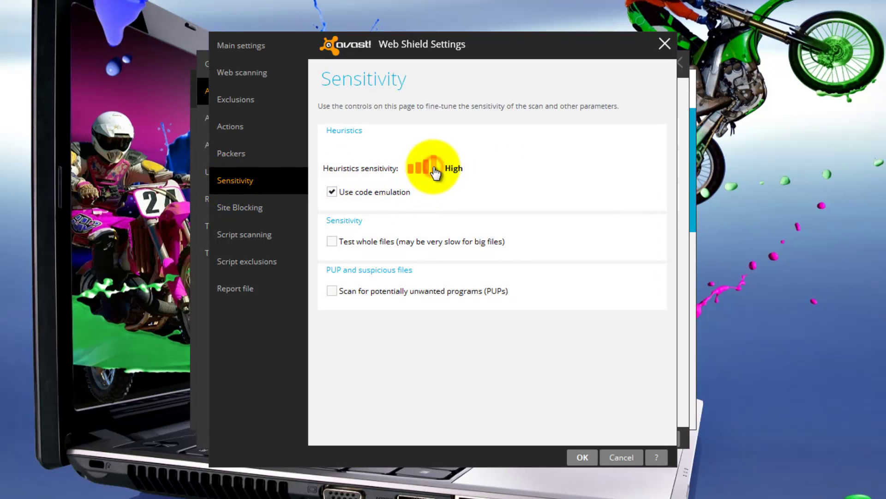
{"action": "left_click", "coordinate": [331, 291]}
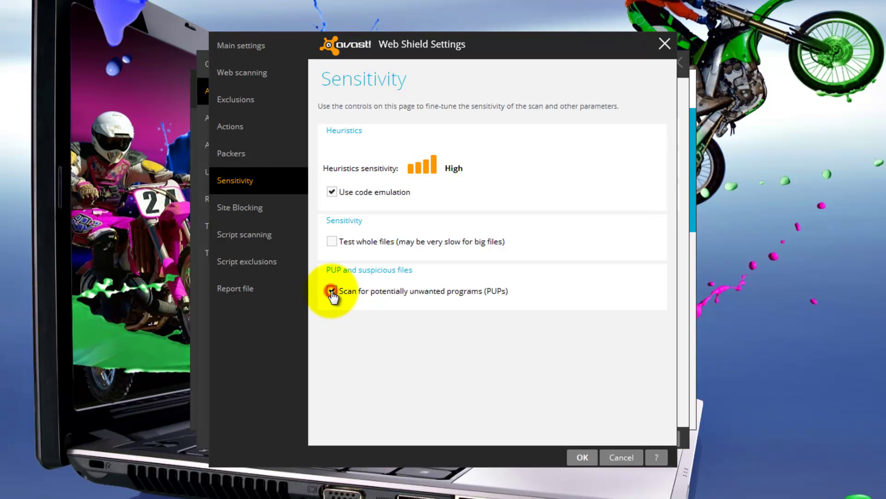
{"action": "left_click", "coordinate": [243, 209]}
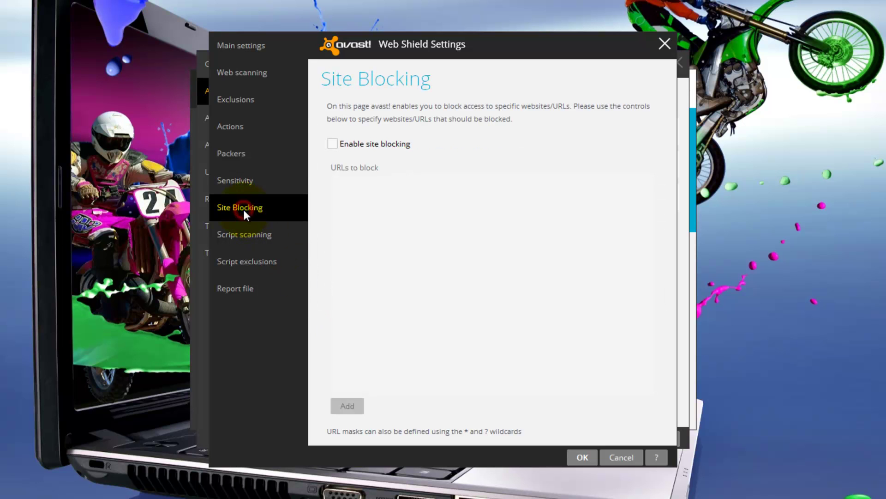
{"action": "left_click", "coordinate": [332, 144]}
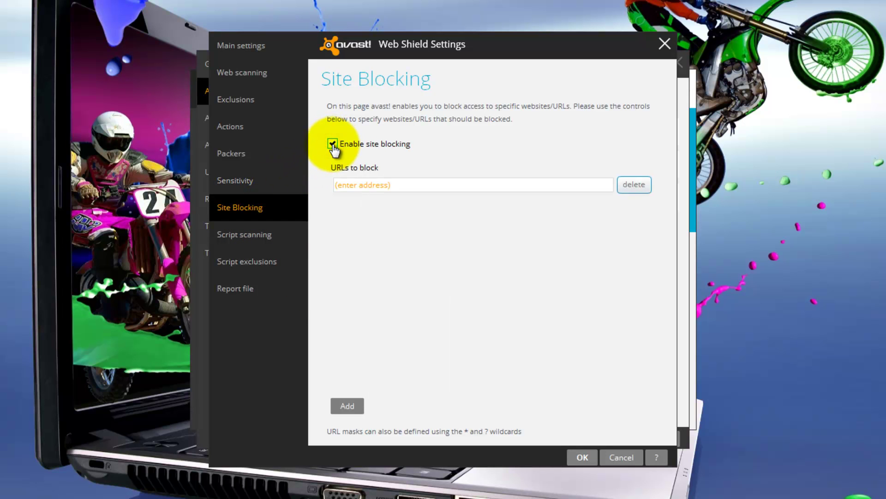
{"action": "left_click", "coordinate": [339, 185]}
{"action": "type", "text": "w"}
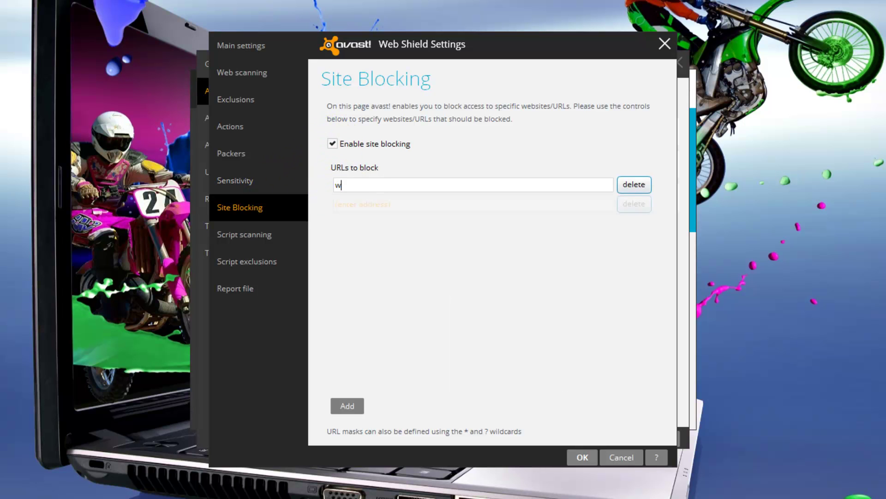
{"action": "type", "text": "ww.porno.com"}
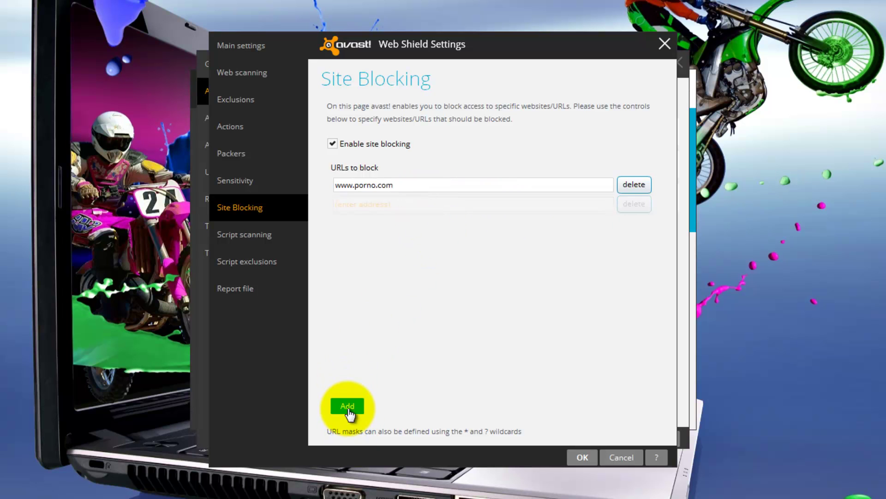
{"action": "left_click", "coordinate": [349, 407]}
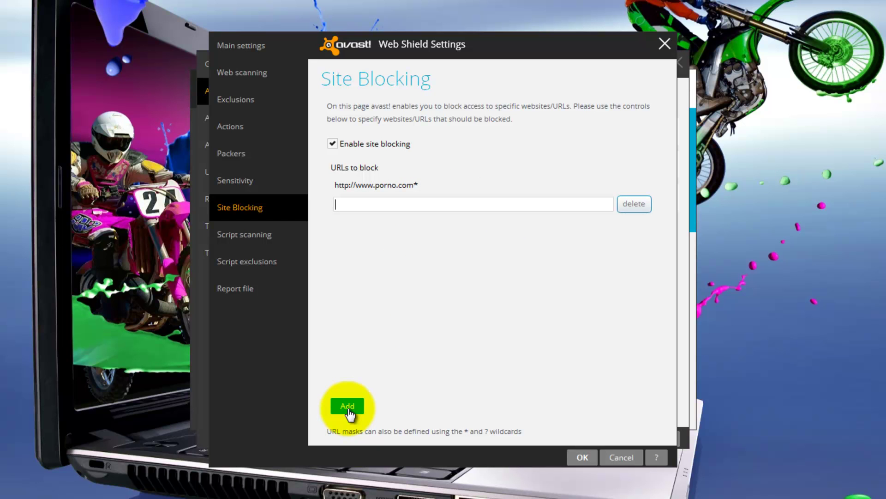
Step: Review the Web Shield's script scanning, script exclusions and report file options, including file type and existing-file handling, and save the shield settings
{"action": "left_click", "coordinate": [238, 234]}
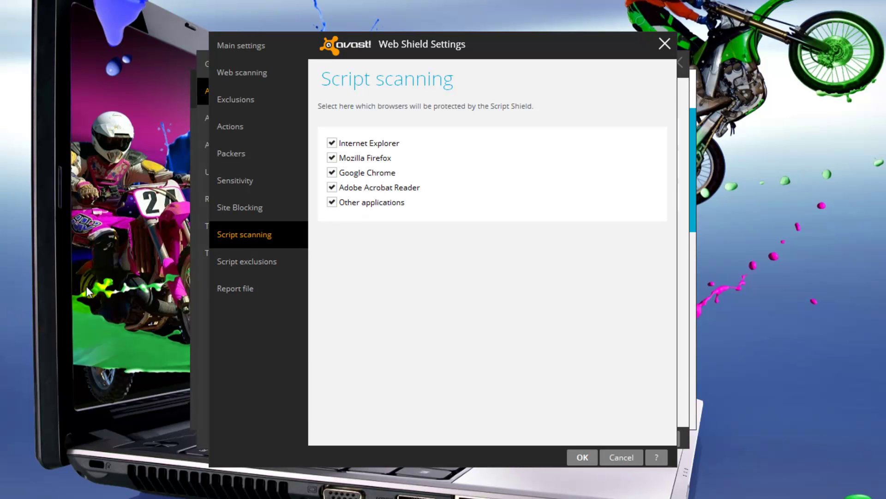
{"action": "left_click", "coordinate": [246, 261]}
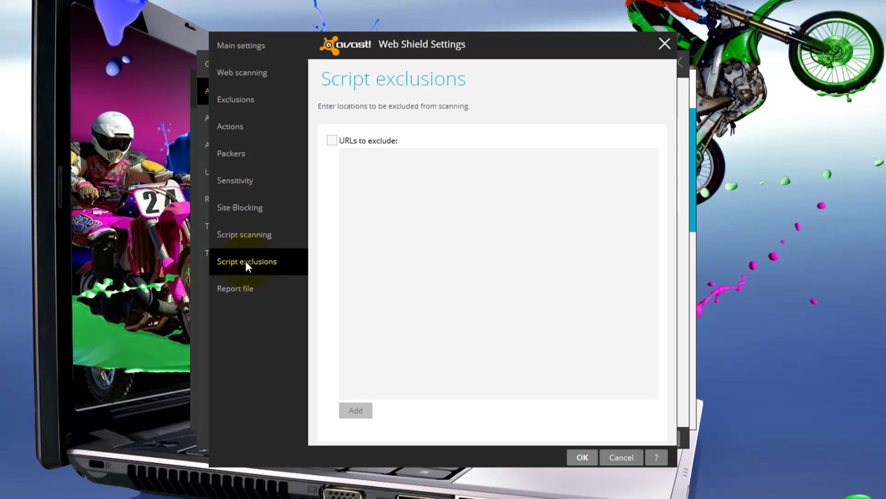
{"action": "left_click", "coordinate": [237, 289]}
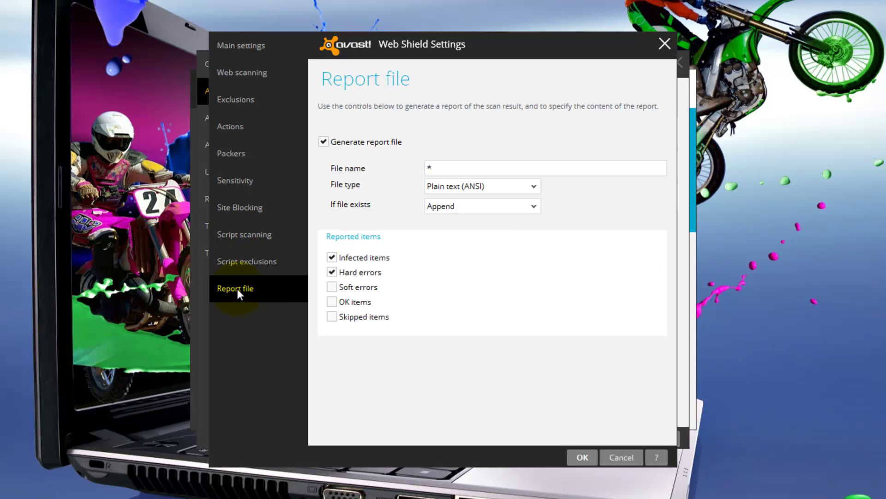
{"action": "left_click", "coordinate": [533, 186]}
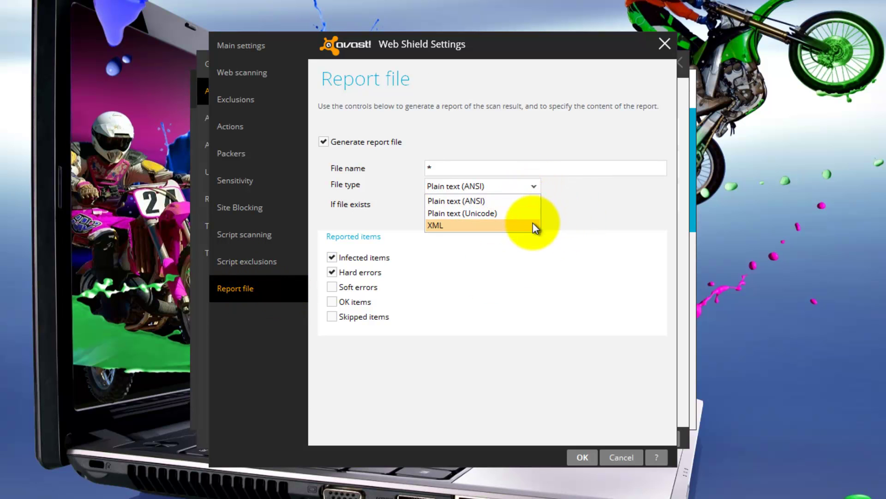
{"action": "left_click", "coordinate": [549, 196]}
{"action": "left_click", "coordinate": [534, 206]}
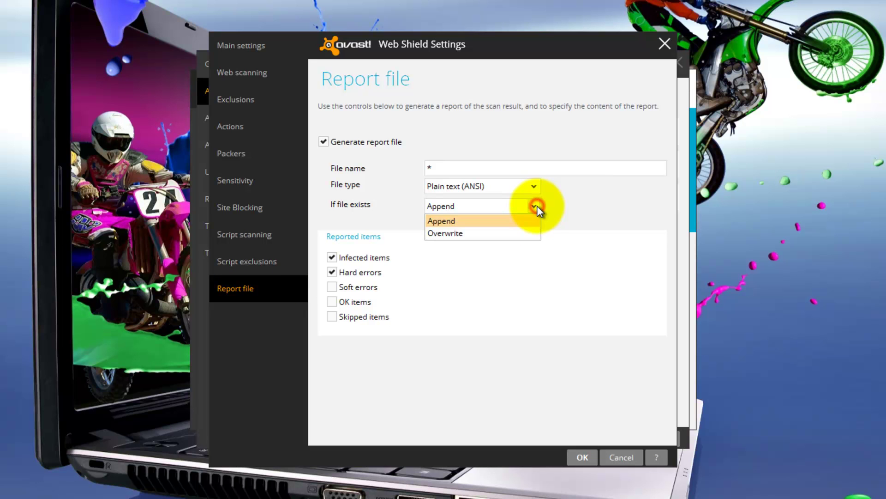
{"action": "left_click", "coordinate": [548, 204]}
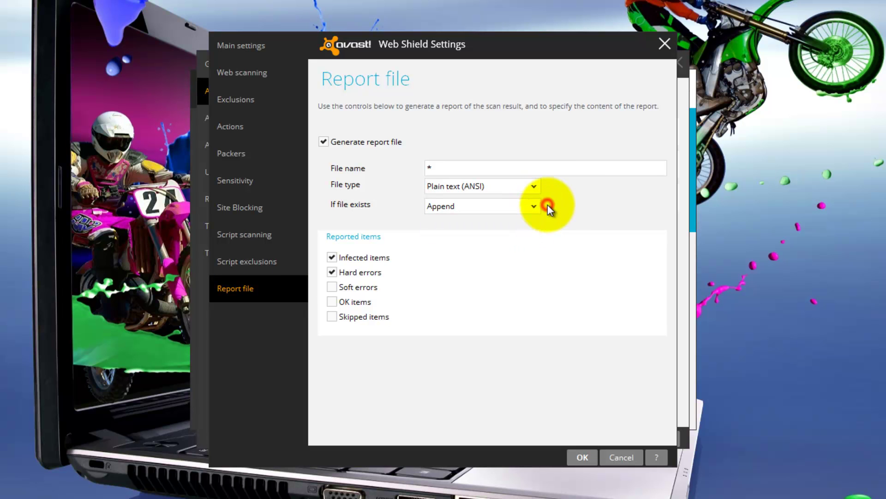
{"action": "left_click", "coordinate": [580, 457]}
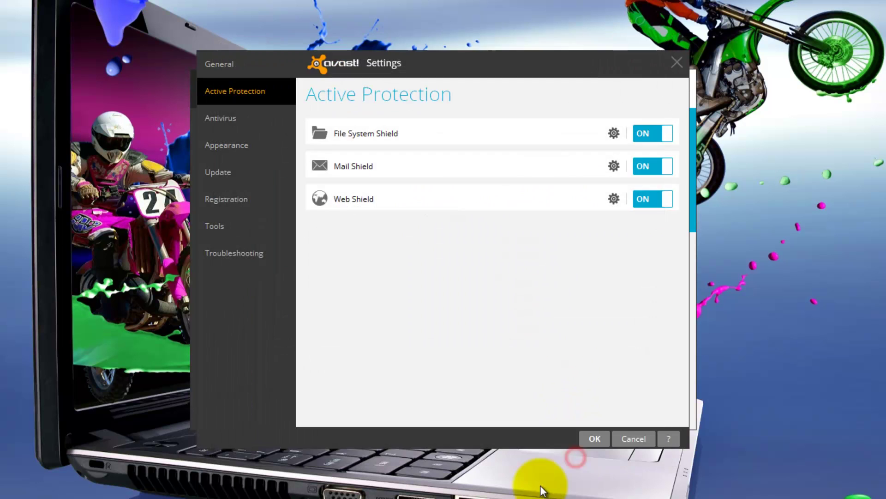
Step: Enable Hardened mode in the Antivirus settings and look over the file path exclusions and special scans
{"action": "left_click", "coordinate": [214, 119]}
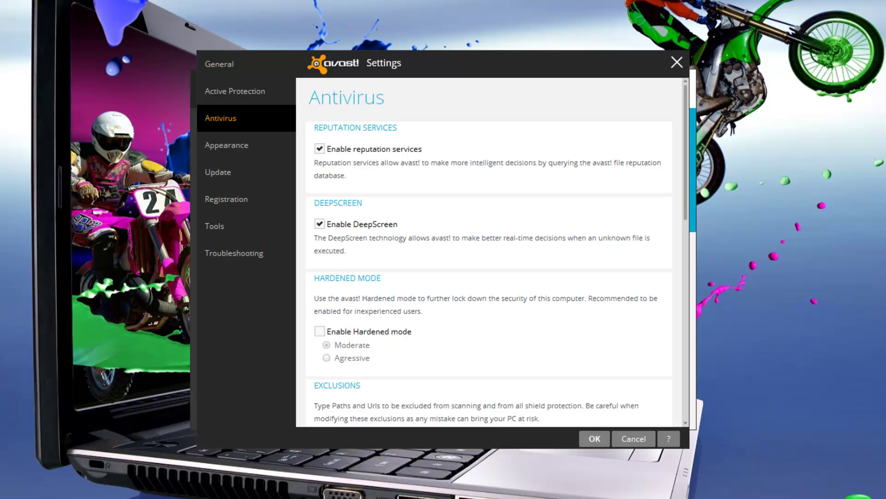
{"action": "left_click_drag", "start_coordinate": [683, 159], "coordinate": [680, 212]}
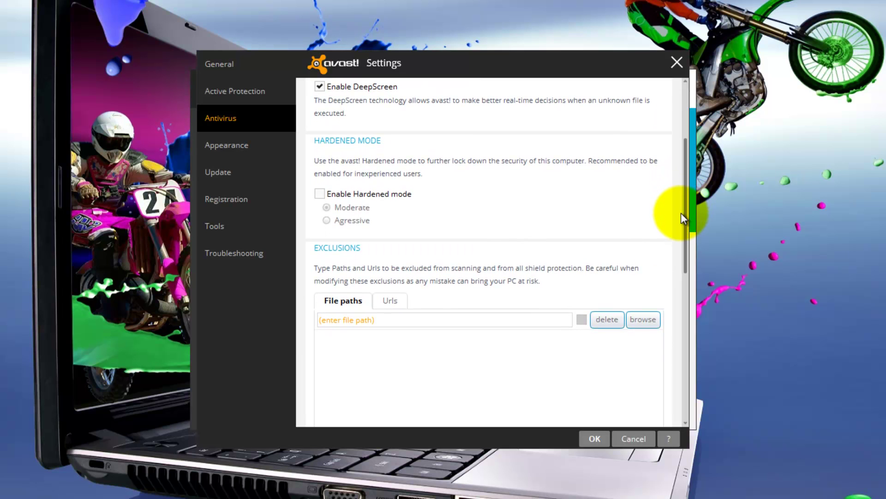
{"action": "left_click", "coordinate": [319, 194]}
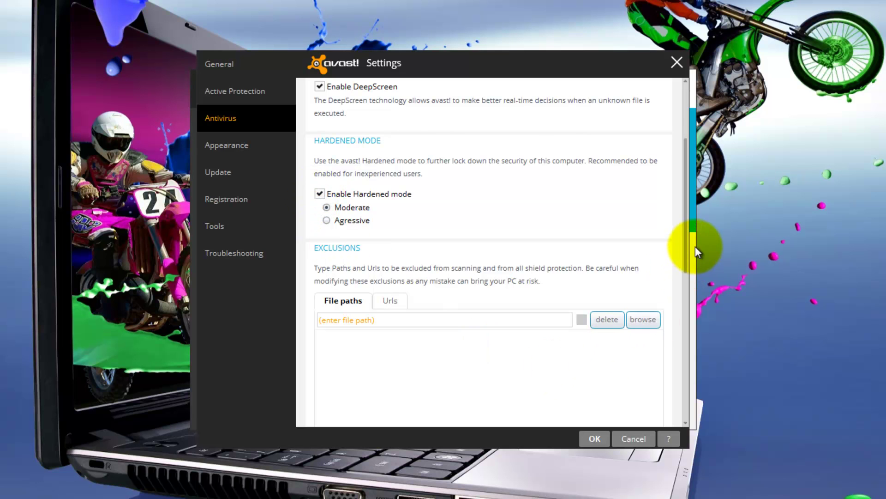
{"action": "left_click_drag", "start_coordinate": [683, 247], "coordinate": [672, 298]}
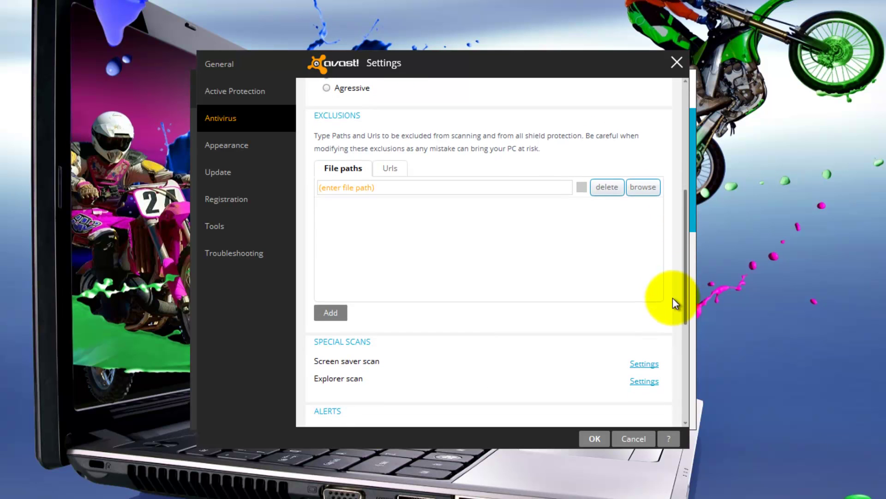
Step: Add the C:\Program Files\CCleaner folder to the Antivirus file path exclusions and delete that entry again
{"action": "left_click", "coordinate": [646, 187]}
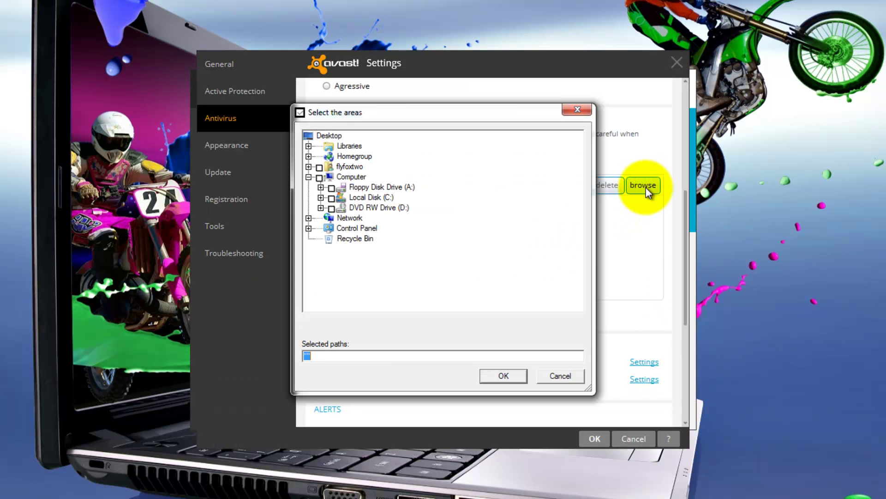
{"action": "left_click", "coordinate": [321, 197]}
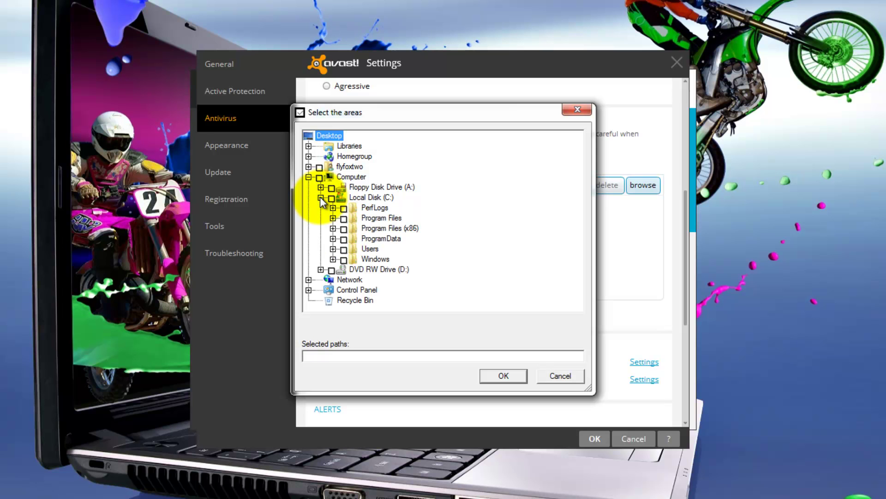
{"action": "left_click", "coordinate": [332, 217]}
{"action": "scroll", "coordinate": [361, 197], "scroll_direction": "up", "scroll_amount": 1}
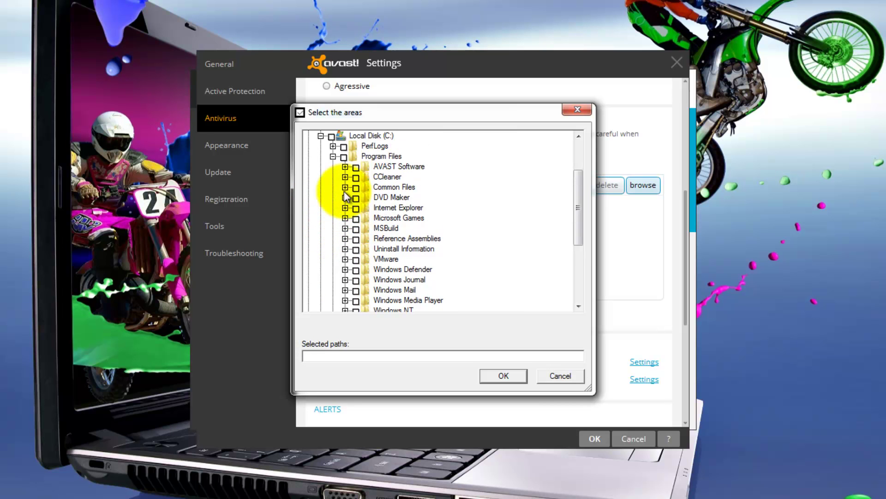
{"action": "left_click", "coordinate": [356, 177]}
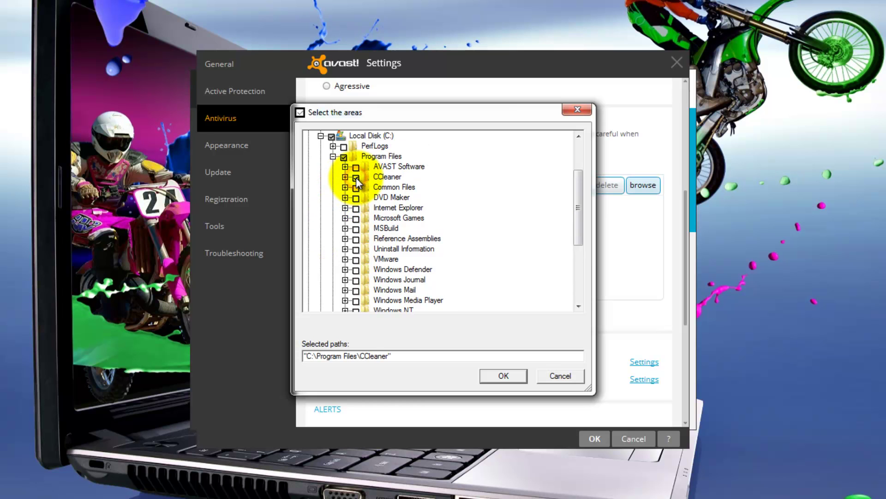
{"action": "left_click", "coordinate": [505, 375]}
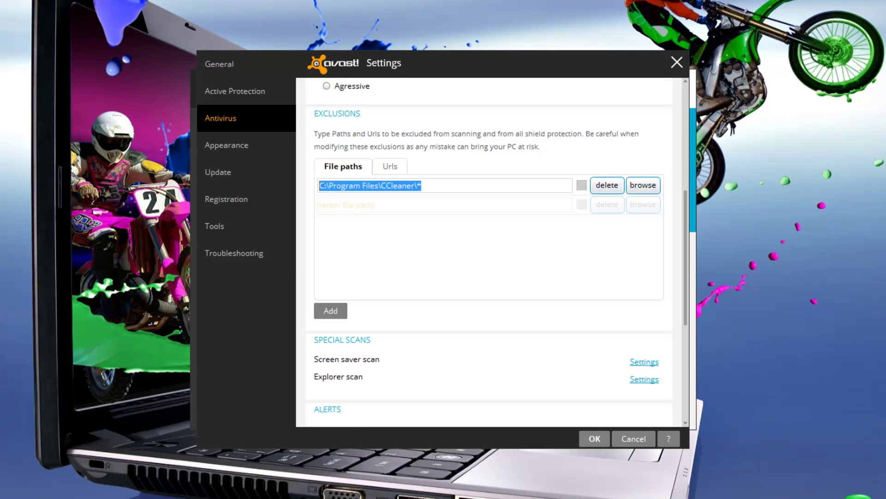
{"action": "left_click", "coordinate": [605, 185]}
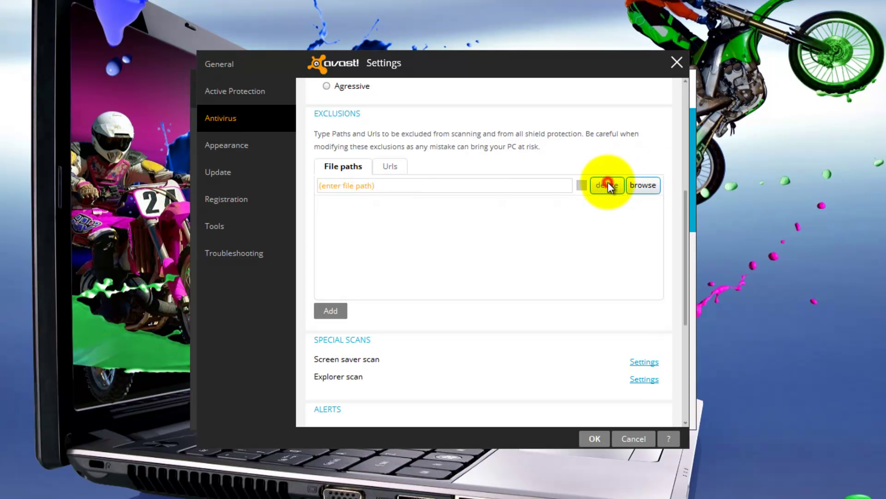
{"action": "left_click", "coordinate": [389, 167]}
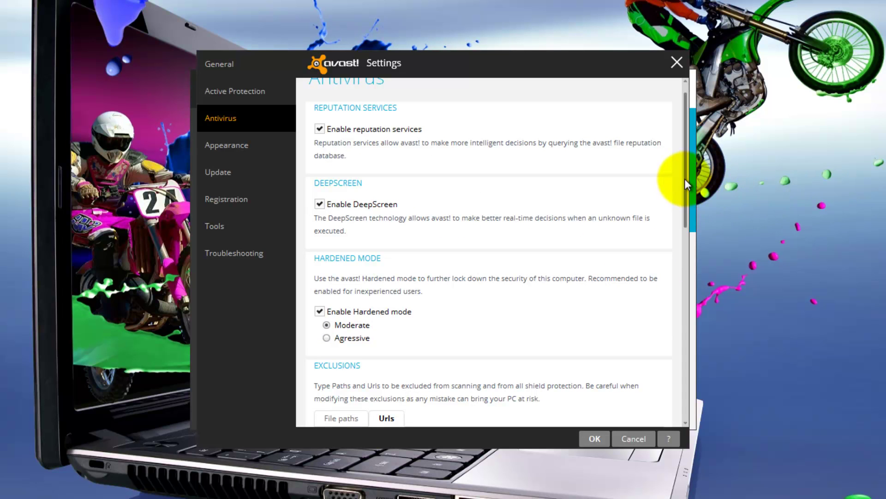
{"action": "left_click_drag", "start_coordinate": [685, 178], "coordinate": [685, 249]}
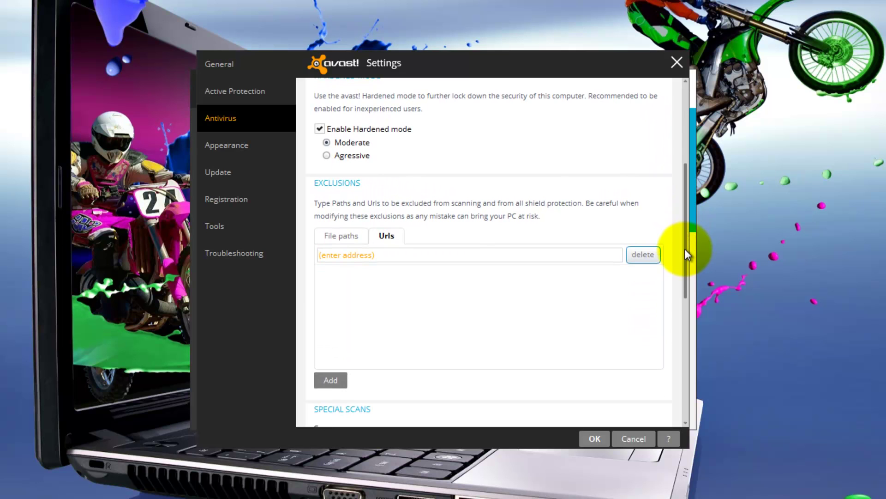
{"action": "left_click", "coordinate": [320, 255]}
{"action": "type", "text": "www.softpedia."}
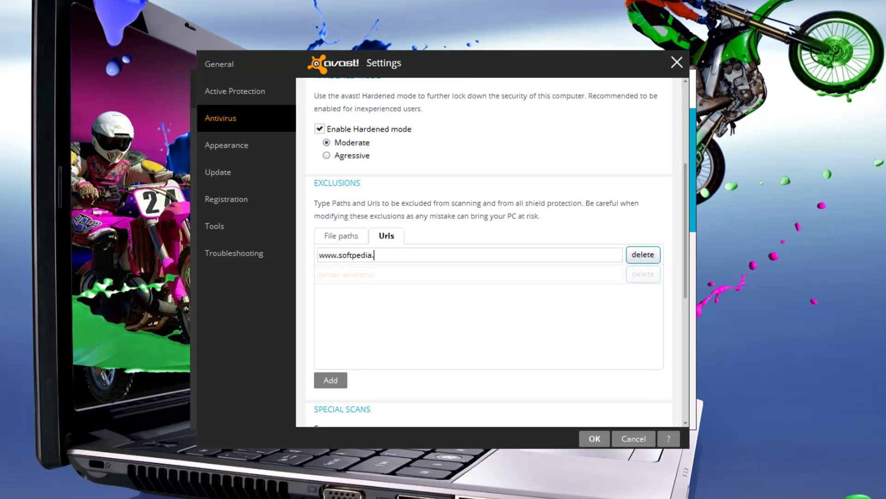
{"action": "type", "text": "com"}
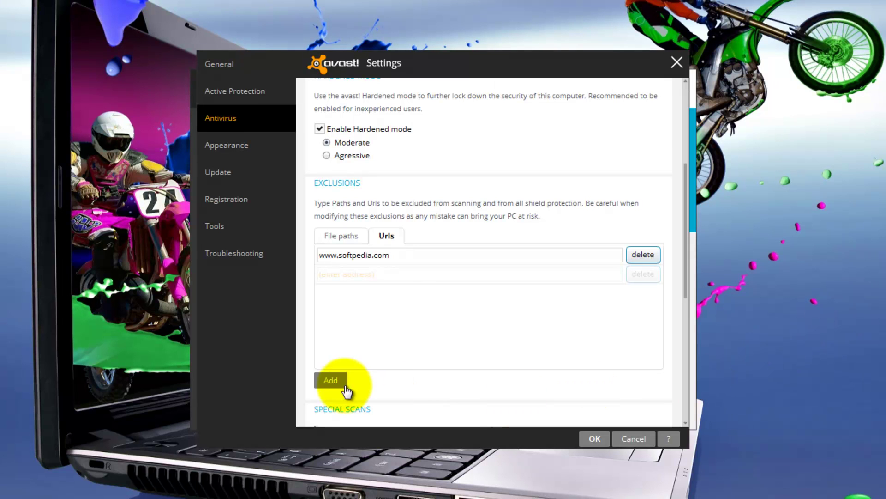
{"action": "left_click", "coordinate": [330, 381]}
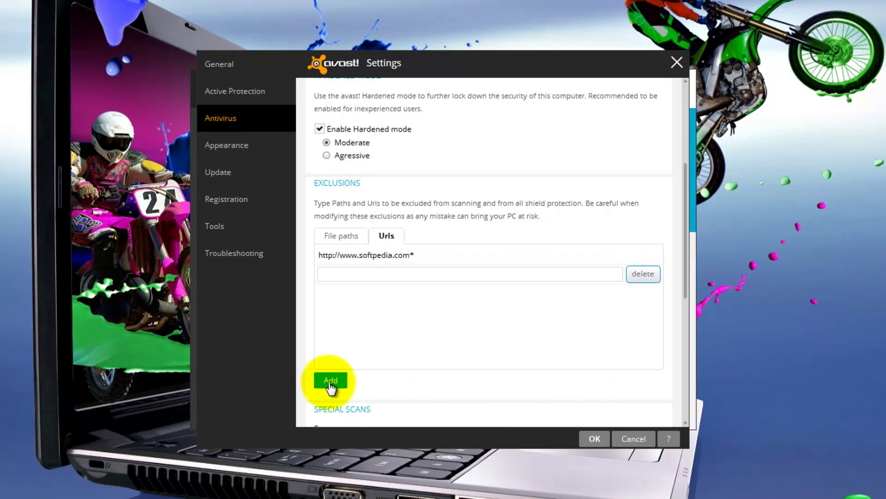
Step: Look over the Appearance settings, including the language choices, and enable automatically opening the Scan Results when a scan is finished
{"action": "left_click", "coordinate": [237, 144]}
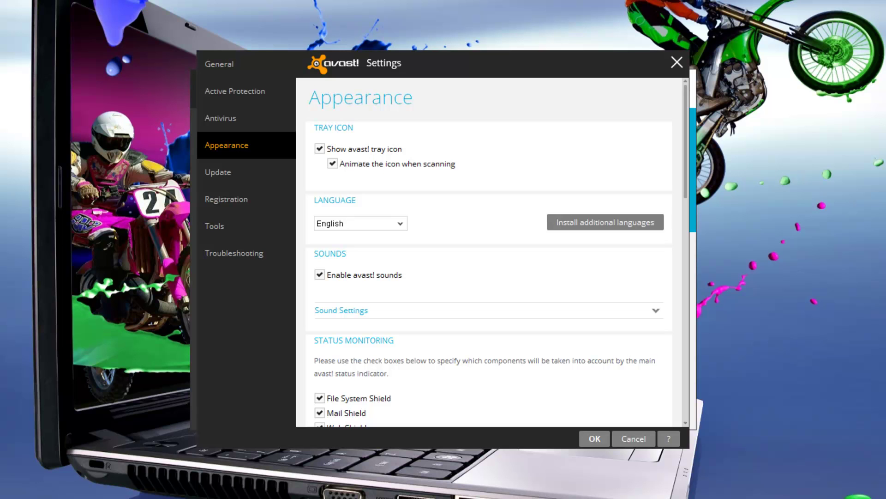
{"action": "left_click", "coordinate": [400, 223]}
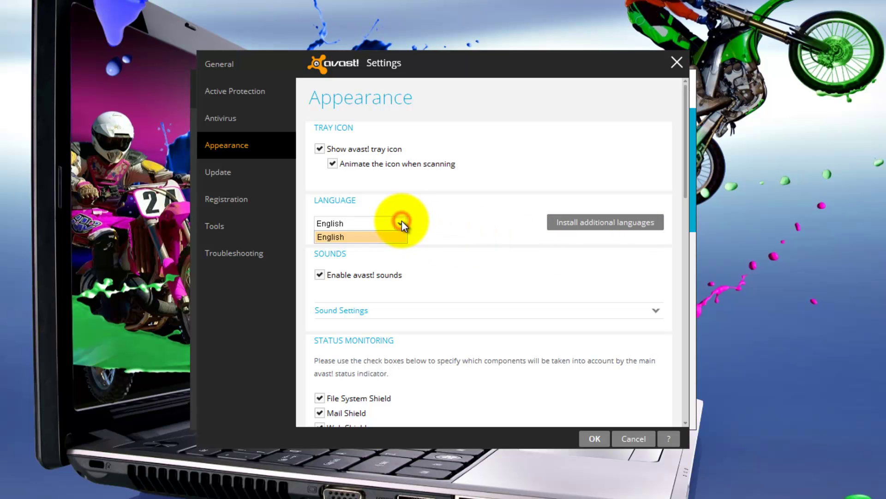
{"action": "left_click", "coordinate": [401, 222]}
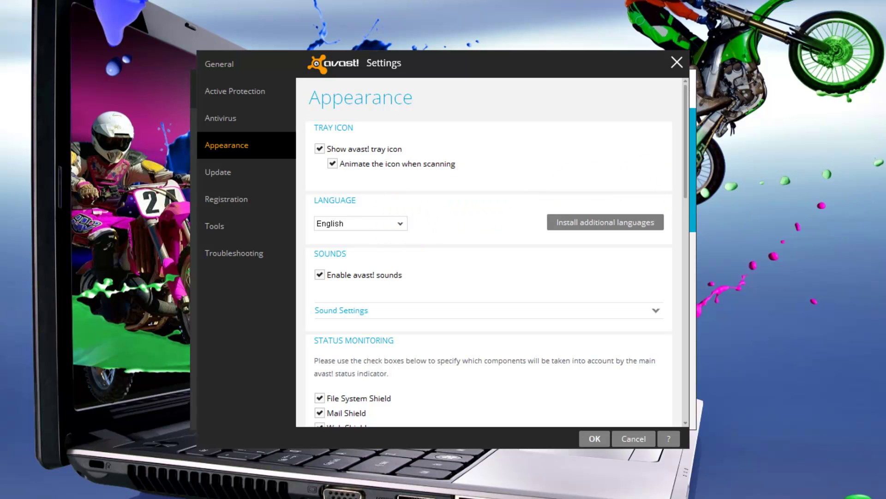
{"action": "left_click_drag", "start_coordinate": [684, 159], "coordinate": [688, 183]}
{"action": "left_click_drag", "start_coordinate": [688, 195], "coordinate": [680, 386]}
{"action": "left_click", "coordinate": [319, 292]}
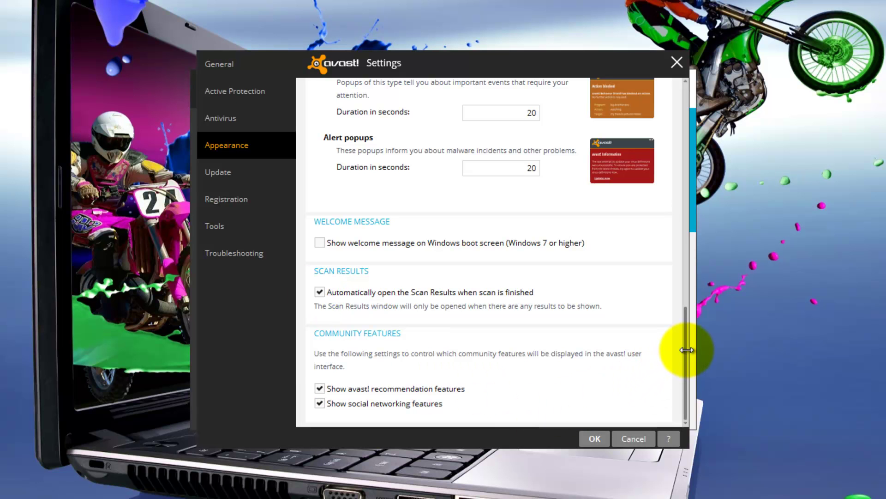
{"action": "left_click_drag", "start_coordinate": [685, 355], "coordinate": [682, 116]}
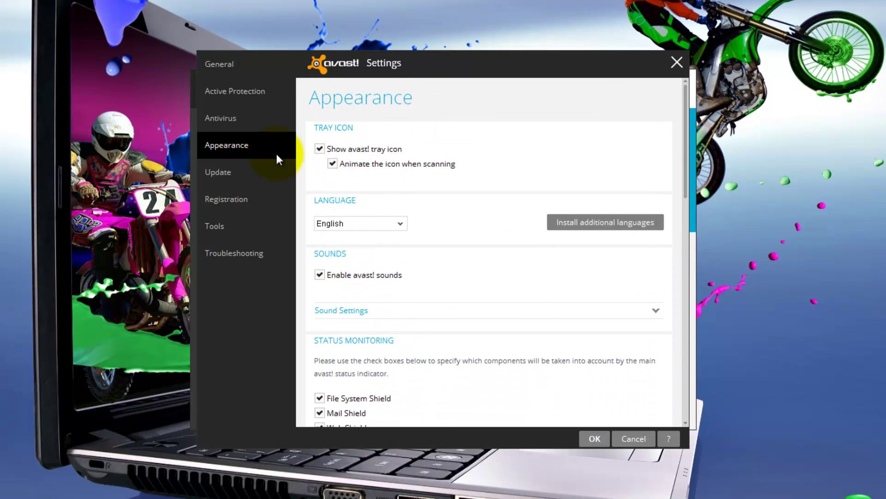
Step: Review the Update settings for virus definitions and program, including the update parameters, notification details and proxy settings
{"action": "left_click", "coordinate": [217, 173]}
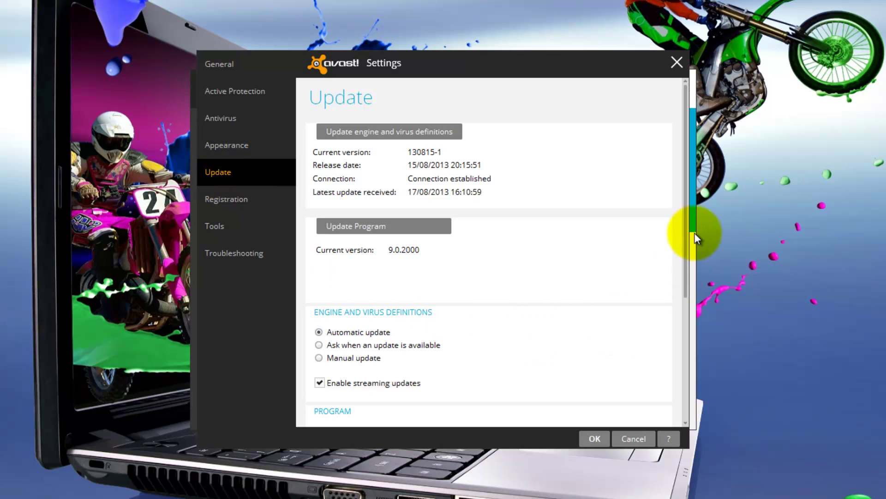
{"action": "left_click_drag", "start_coordinate": [686, 229], "coordinate": [682, 353]}
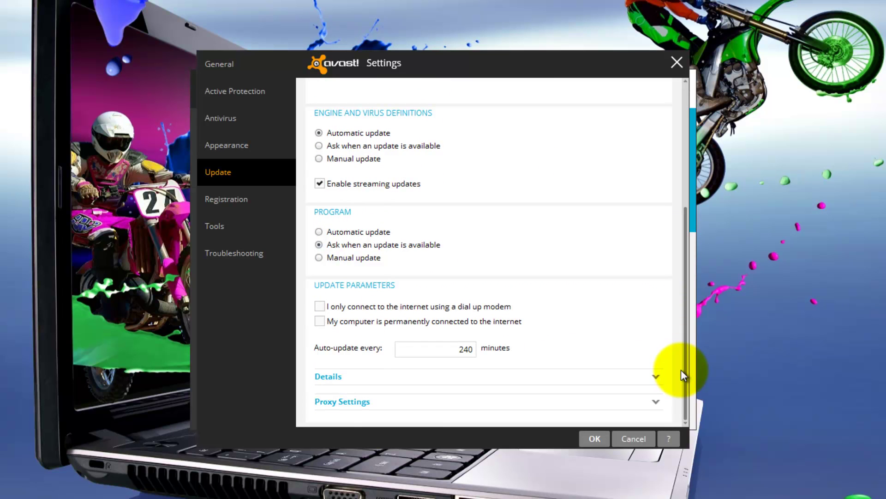
{"action": "left_click", "coordinate": [655, 376]}
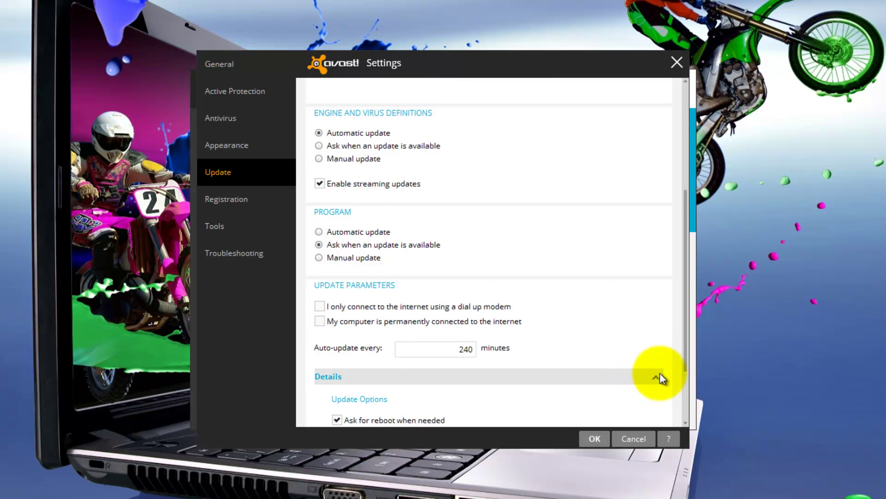
{"action": "left_click_drag", "start_coordinate": [683, 316], "coordinate": [683, 355]}
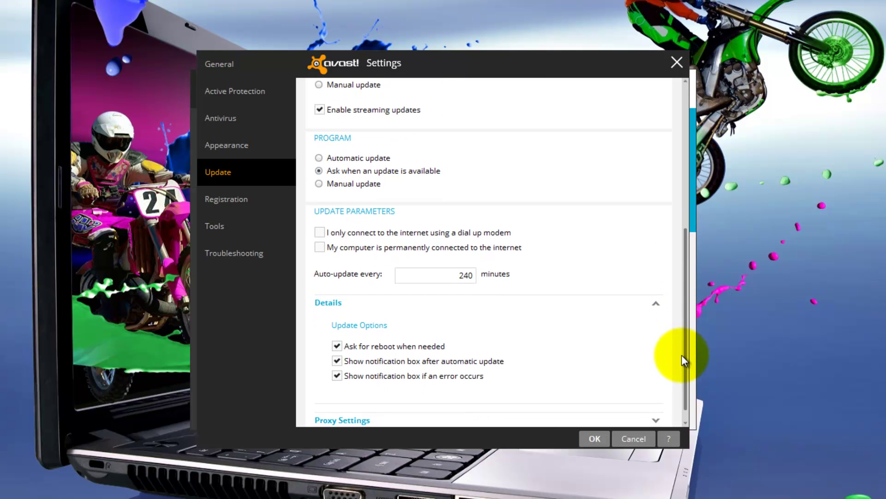
{"action": "left_click", "coordinate": [655, 303]}
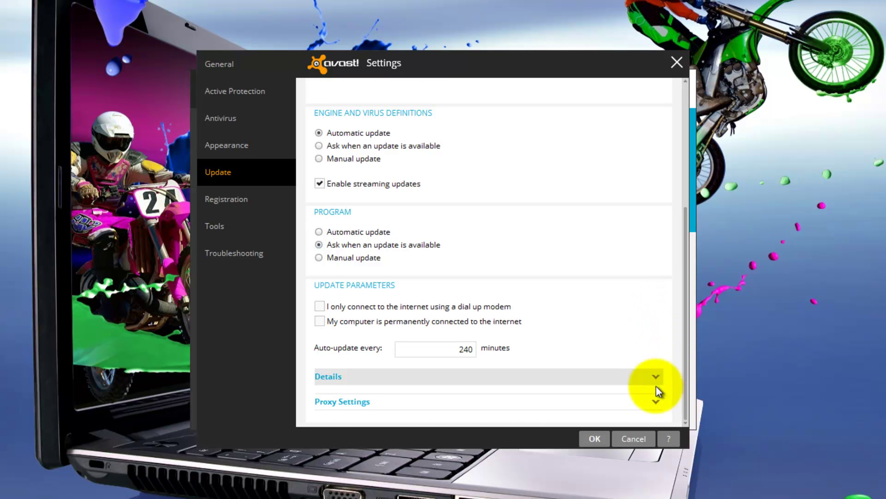
{"action": "left_click", "coordinate": [655, 403]}
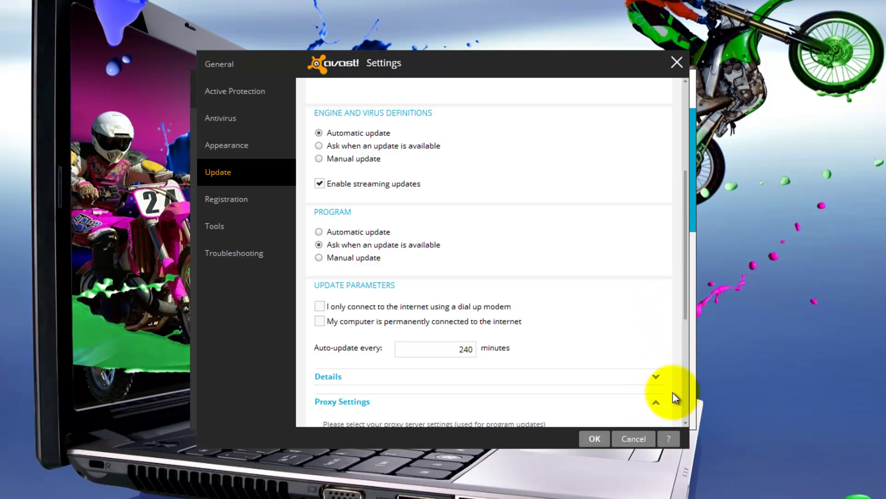
{"action": "left_click_drag", "start_coordinate": [683, 295], "coordinate": [689, 403]}
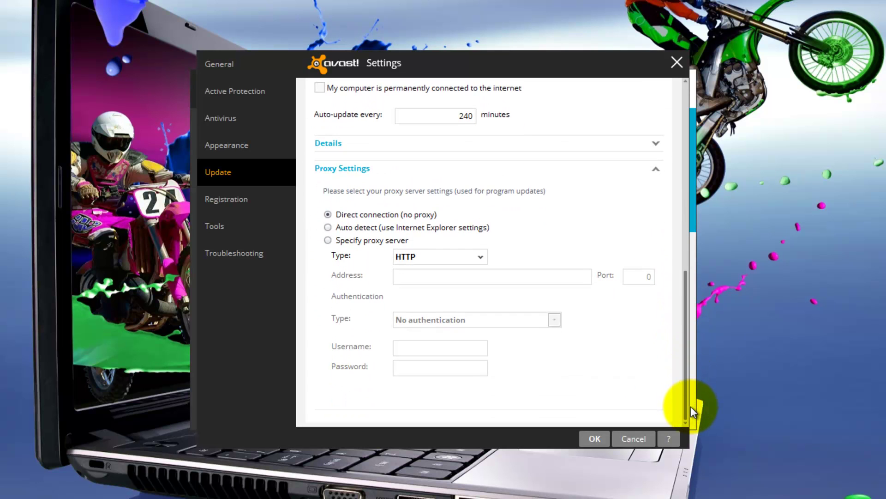
{"action": "left_click", "coordinate": [655, 167]}
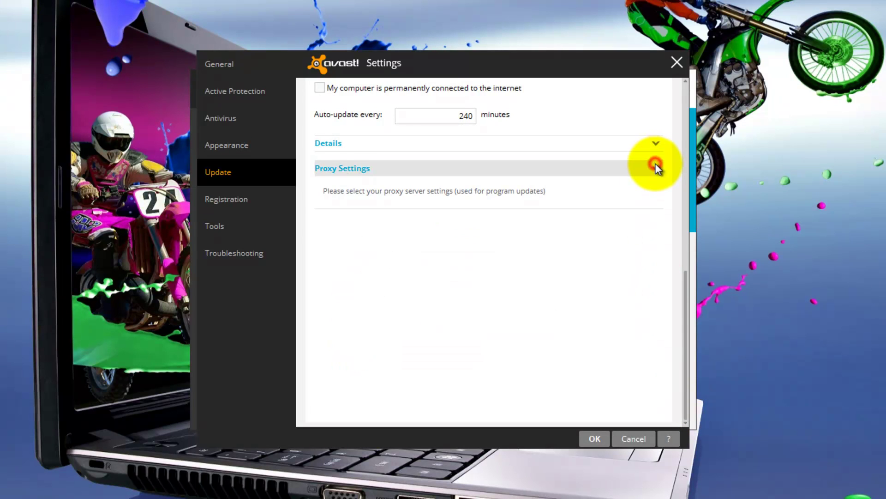
{"action": "left_click_drag", "start_coordinate": [684, 291], "coordinate": [689, 150]}
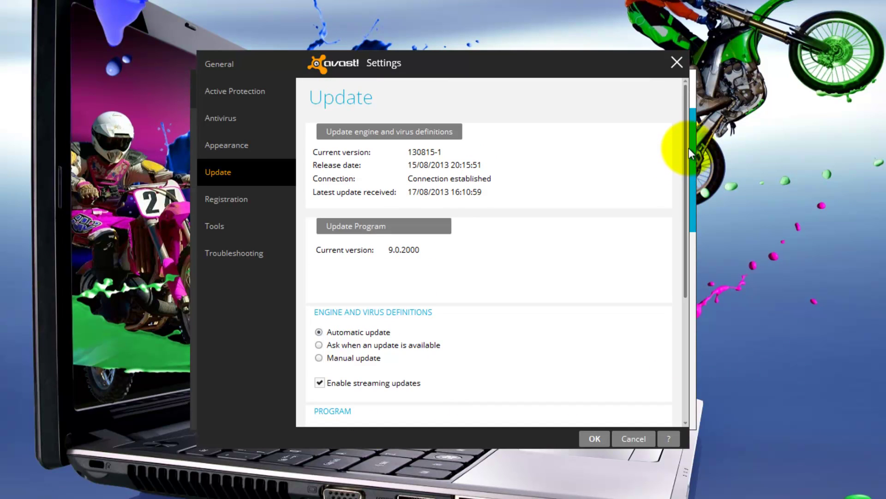
Step: Check the registration information and review the Software Updater settings, including its database reset option
{"action": "left_click", "coordinate": [218, 201]}
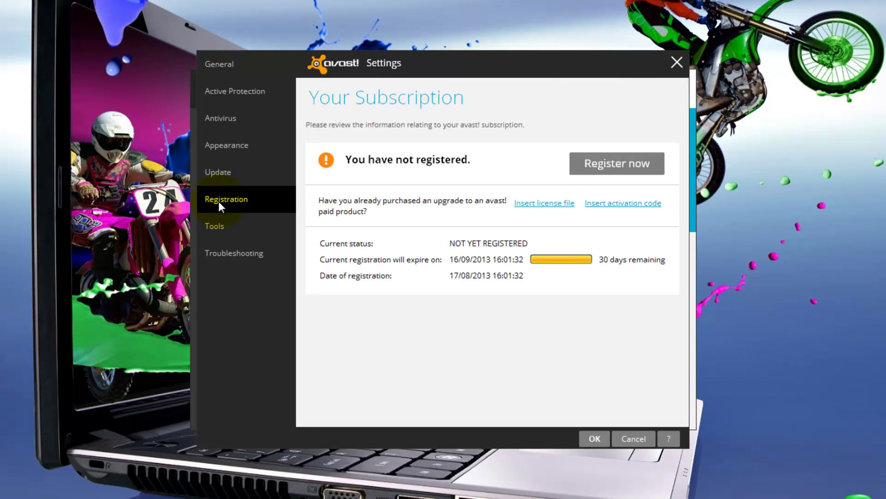
{"action": "left_click", "coordinate": [216, 226]}
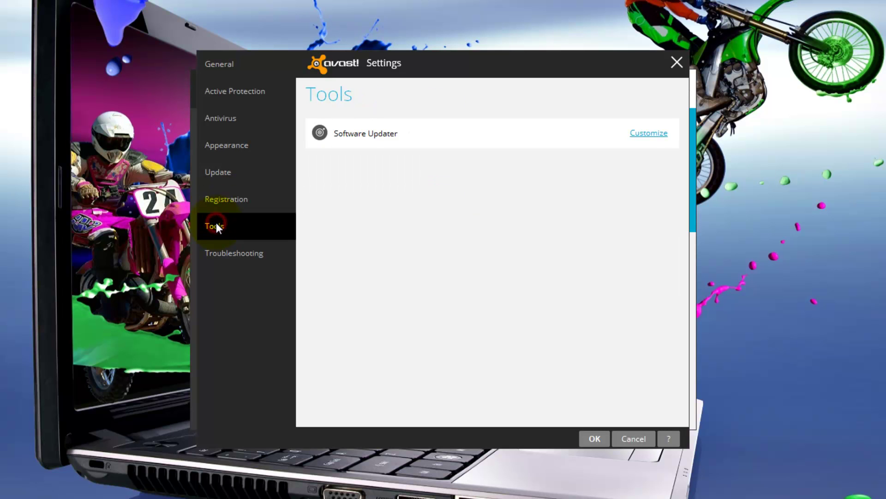
{"action": "left_click", "coordinate": [649, 134]}
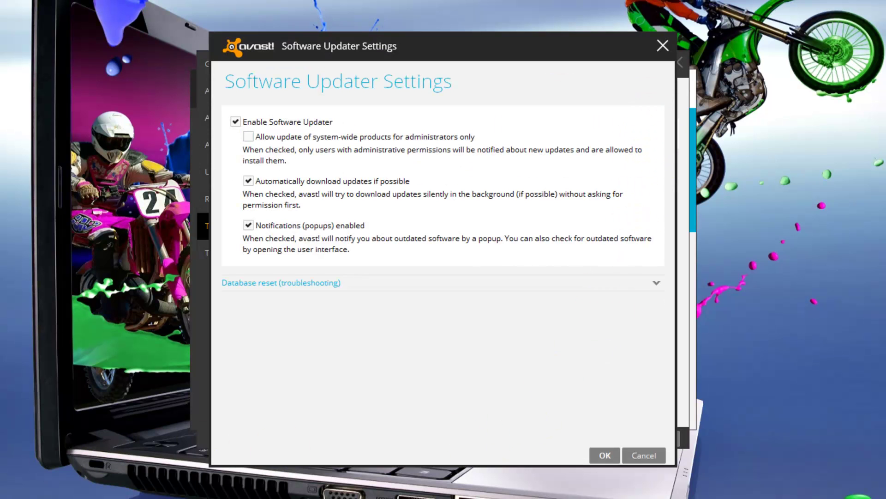
{"action": "left_click", "coordinate": [656, 285]}
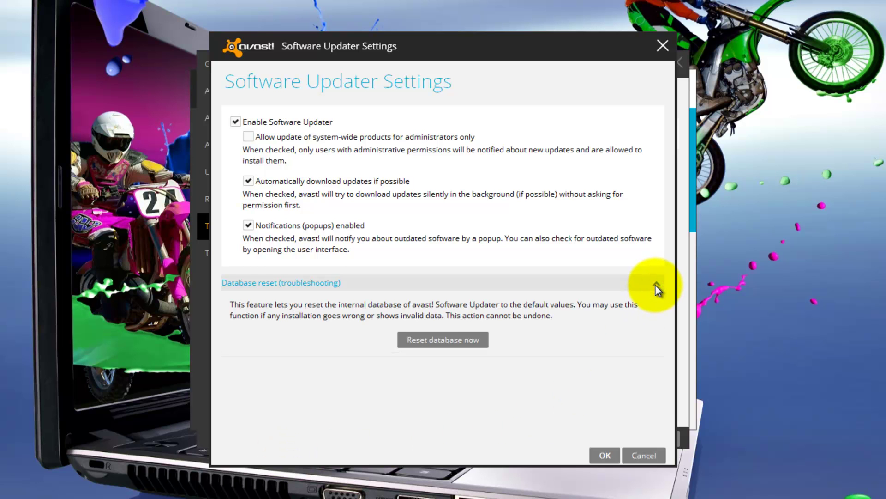
{"action": "left_click", "coordinate": [655, 284]}
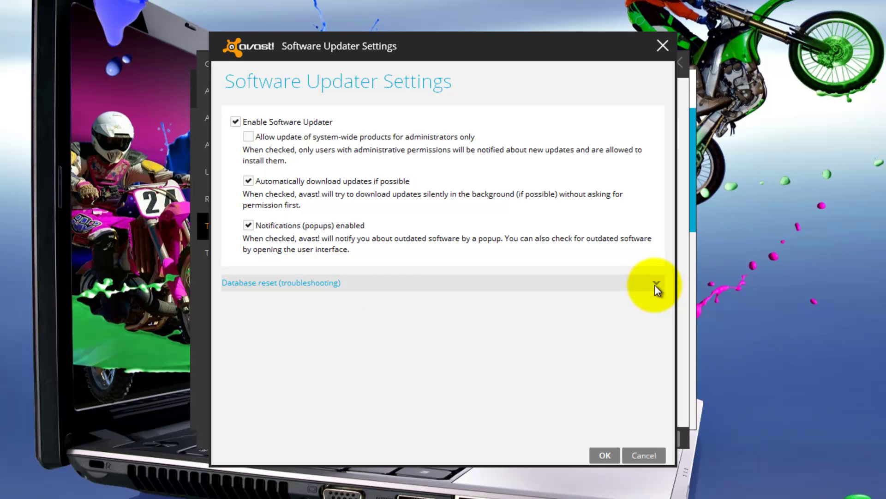
{"action": "left_click", "coordinate": [606, 455]}
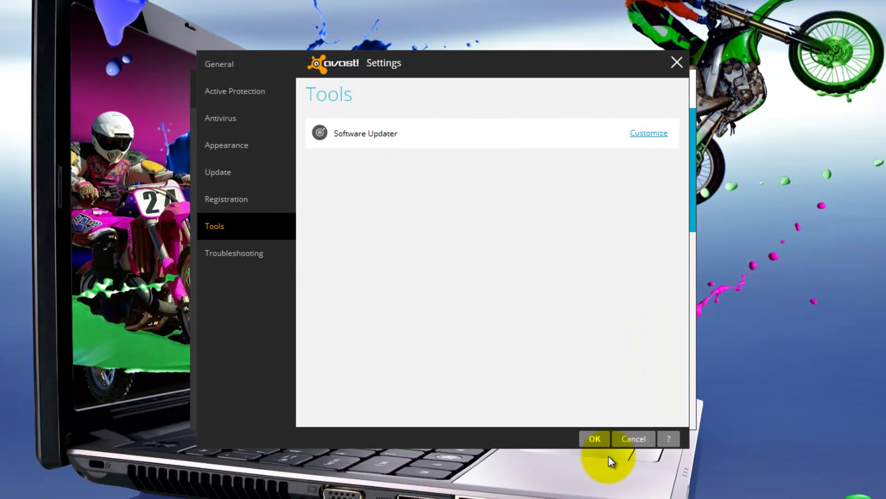
Step: Review the Troubleshooting settings and the factory defaults restore options, and save all avast! settings
{"action": "left_click", "coordinate": [228, 257]}
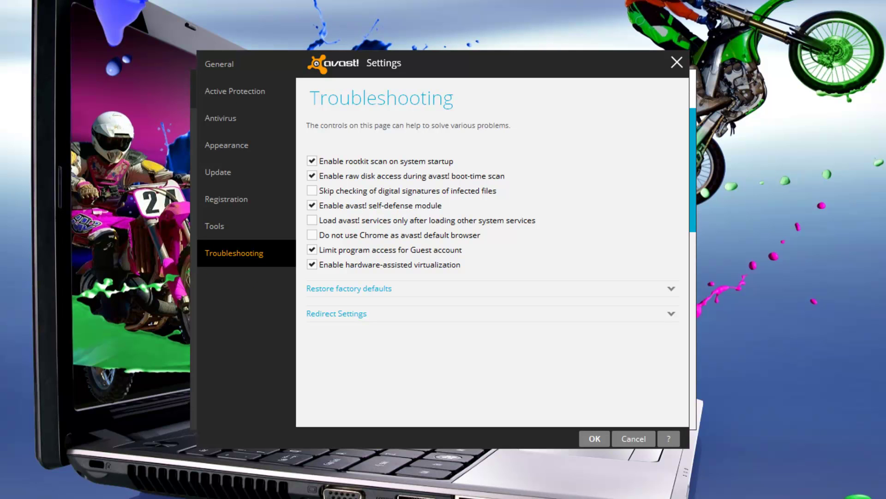
{"action": "left_click", "coordinate": [673, 289]}
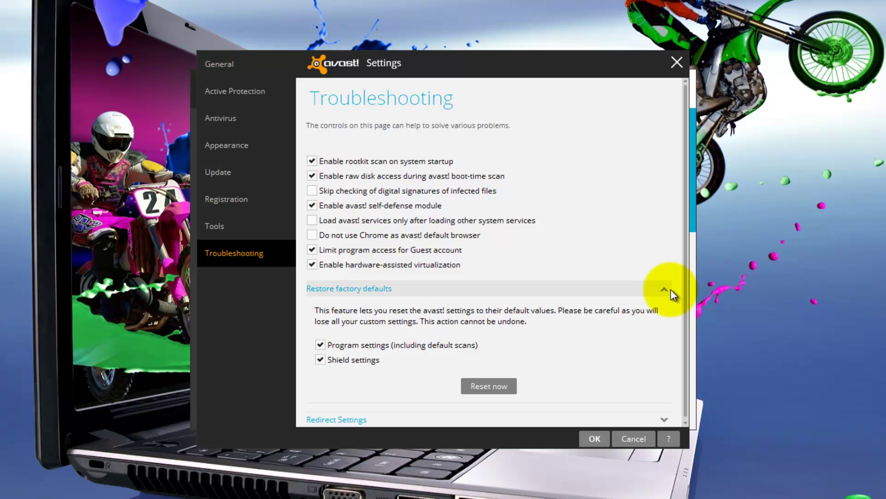
{"action": "left_click", "coordinate": [667, 289]}
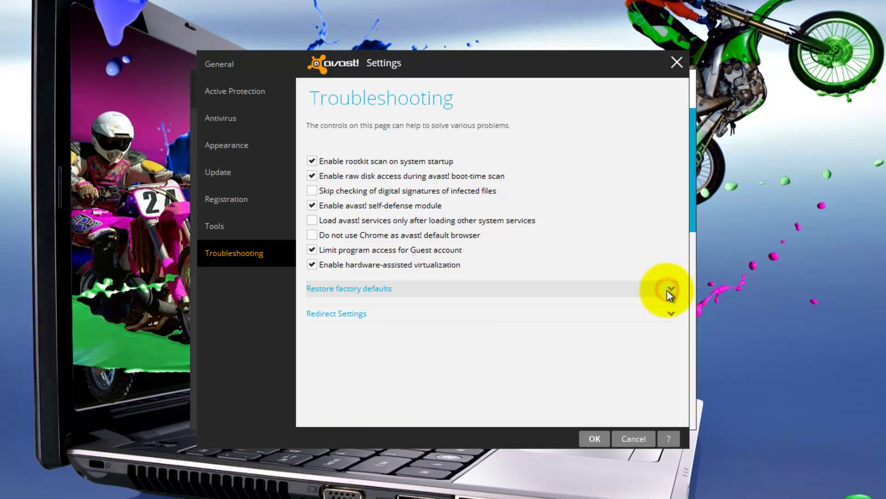
{"action": "left_click", "coordinate": [595, 438]}
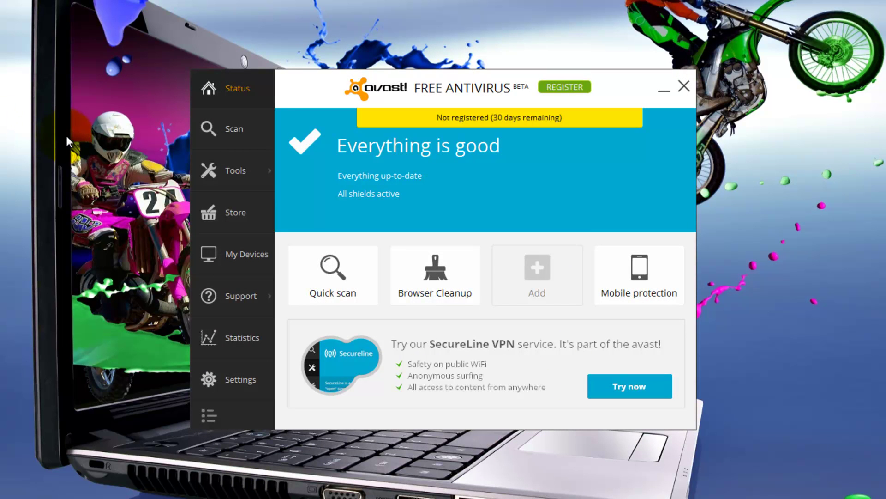
Step: Look over the available scan types and run a Quick scan of the computer
{"action": "left_click", "coordinate": [240, 129]}
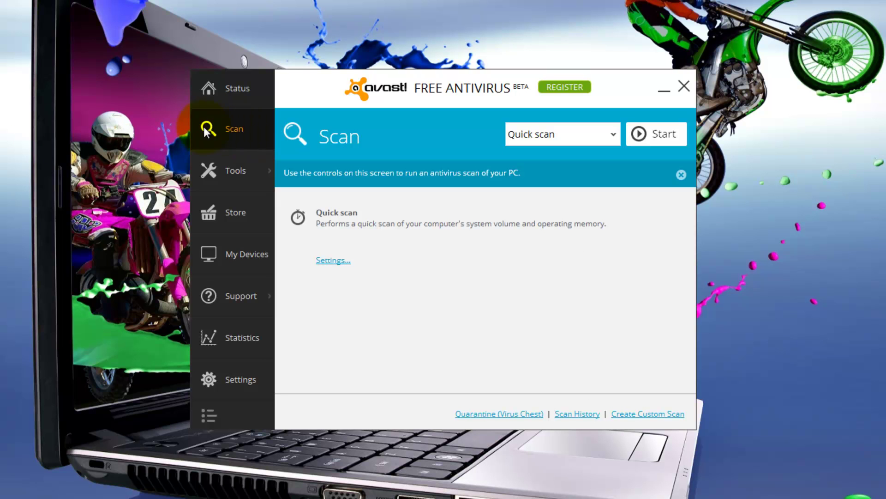
{"action": "left_click", "coordinate": [613, 134]}
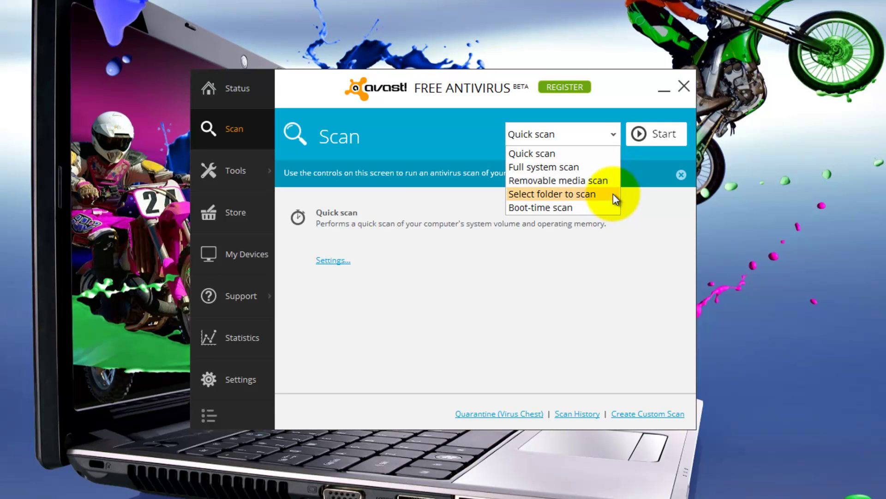
{"action": "left_click", "coordinate": [624, 148]}
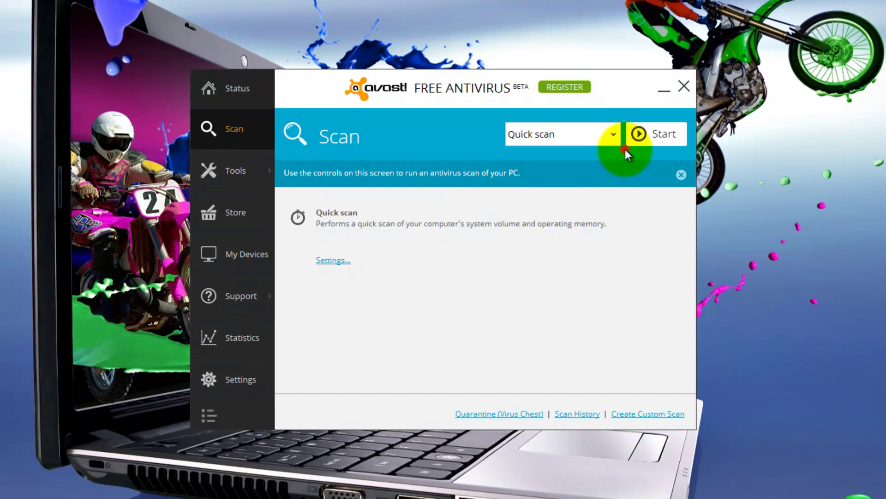
{"action": "left_click", "coordinate": [656, 140]}
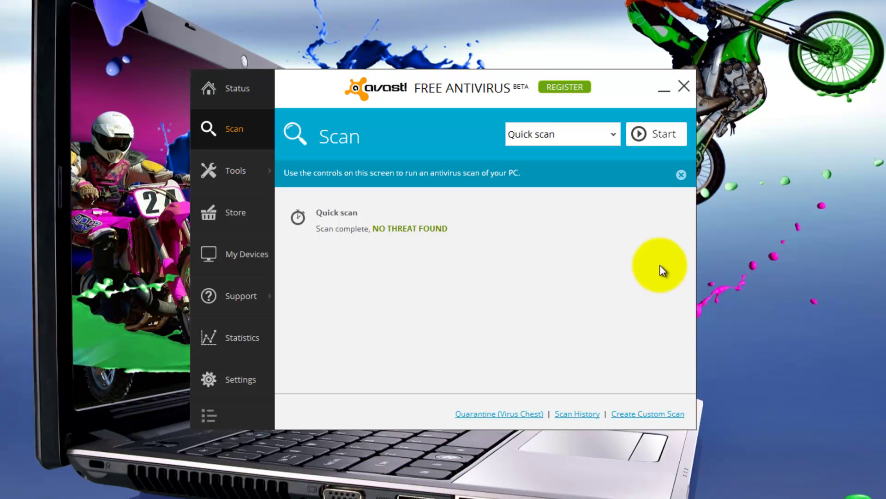
Step: Run a Select folder to scan check on the C:\Program Files folder
{"action": "left_click", "coordinate": [614, 133]}
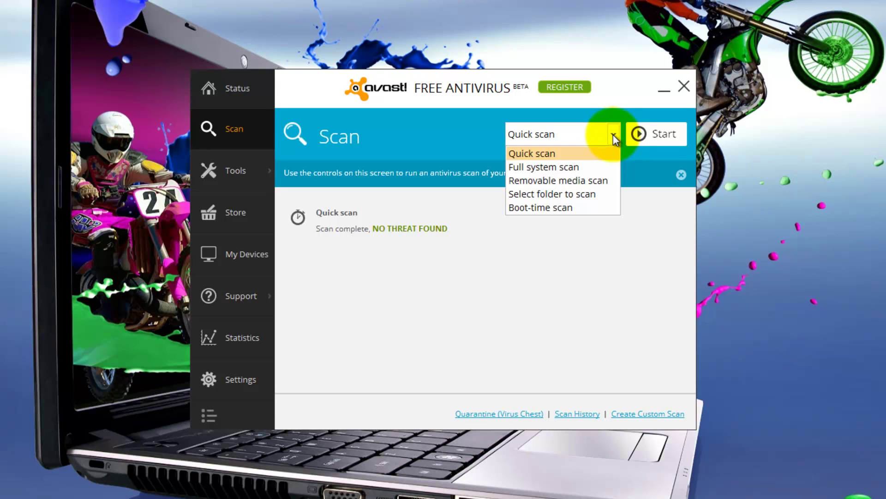
{"action": "left_click", "coordinate": [585, 193]}
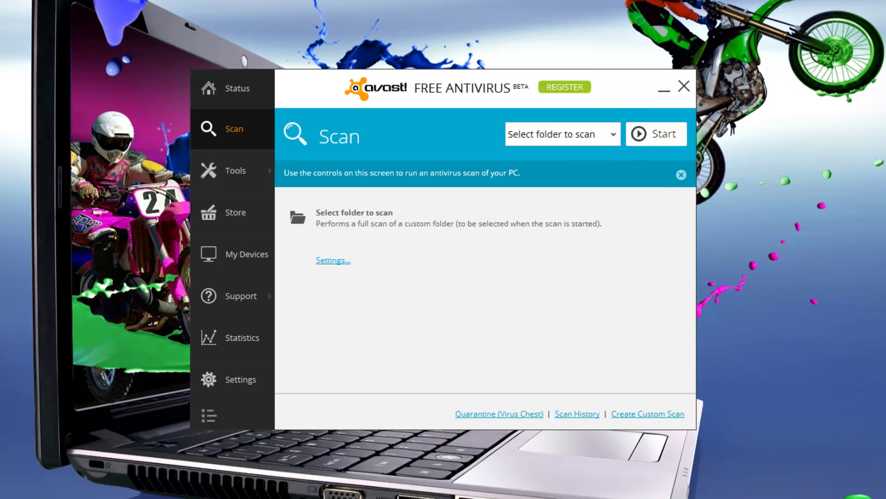
{"action": "left_click", "coordinate": [654, 138]}
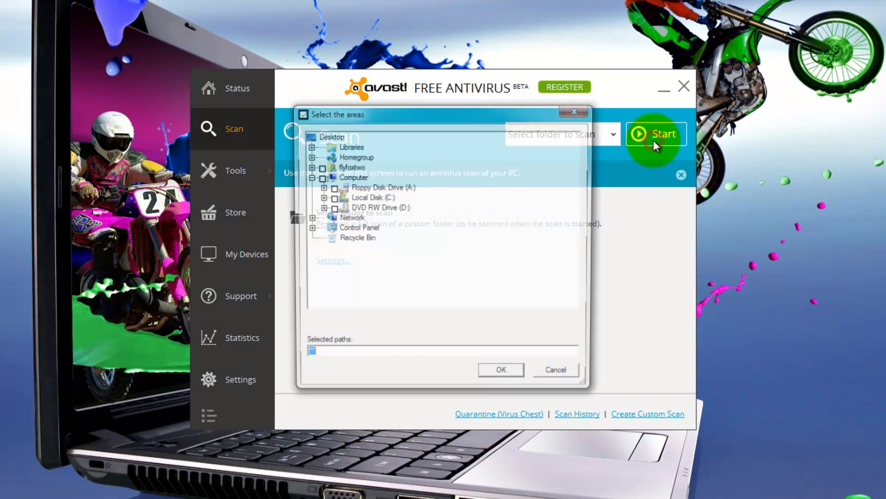
{"action": "left_click", "coordinate": [320, 197]}
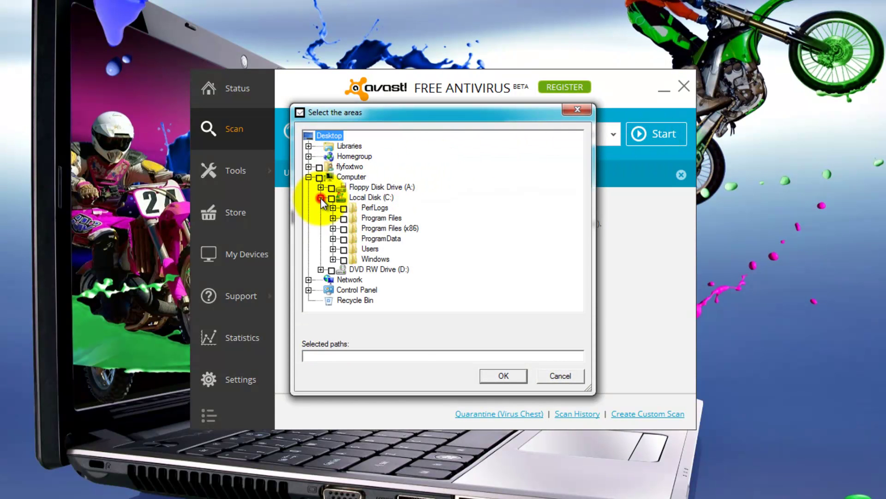
{"action": "left_click", "coordinate": [344, 219]}
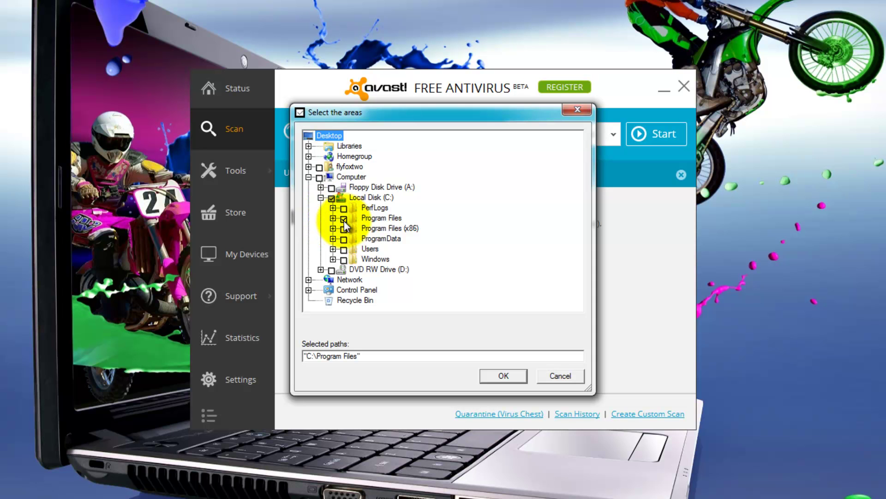
{"action": "left_click", "coordinate": [520, 375]}
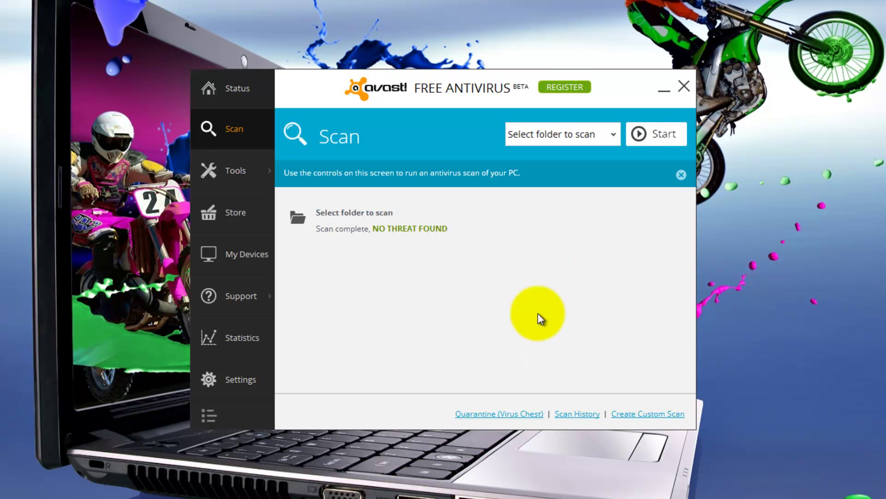
Step: Schedule a Boot-time scan for the next system restart, declining to restart the computer now
{"action": "left_click", "coordinate": [612, 135]}
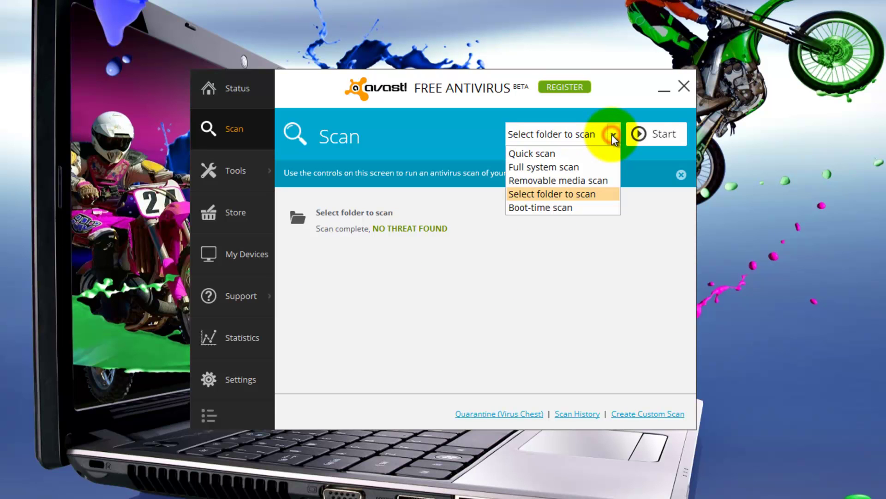
{"action": "left_click", "coordinate": [599, 206]}
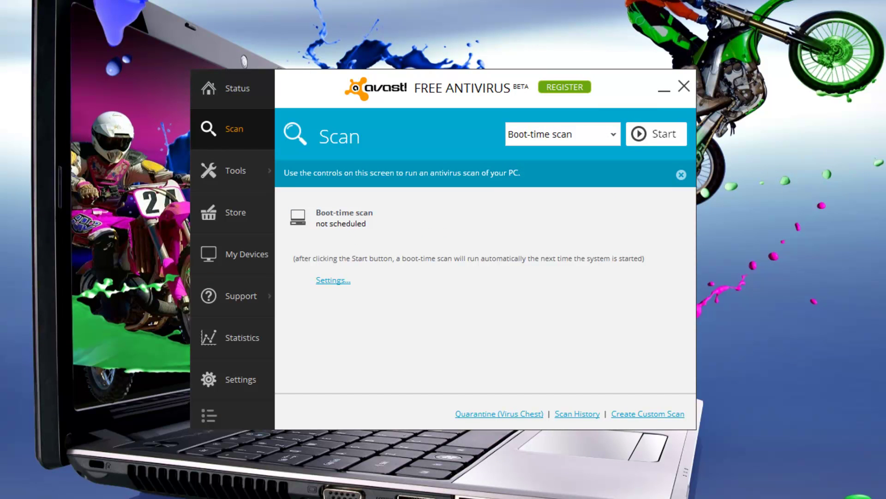
{"action": "left_click", "coordinate": [656, 138]}
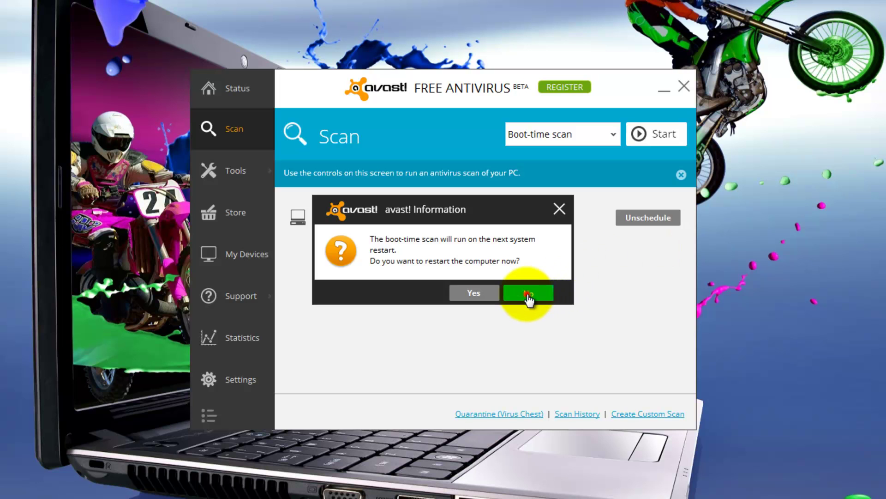
{"action": "left_click", "coordinate": [529, 295]}
Step: Review the program updates in the Software Updater tool and the SecureLine VPN page
{"action": "left_click", "coordinate": [228, 167]}
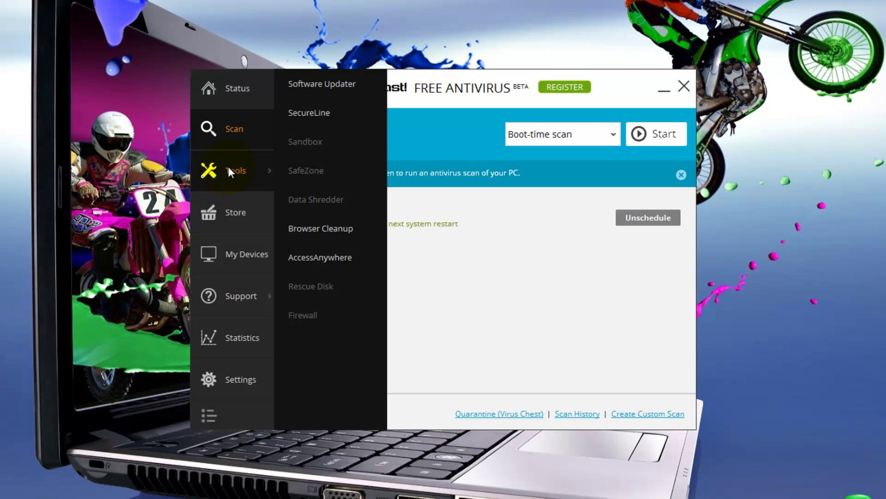
{"action": "left_click", "coordinate": [311, 83]}
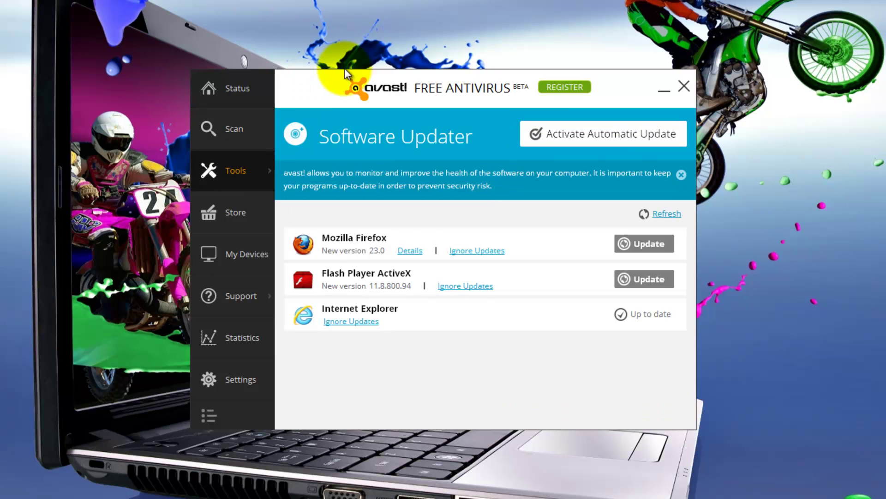
{"action": "left_click", "coordinate": [240, 177]}
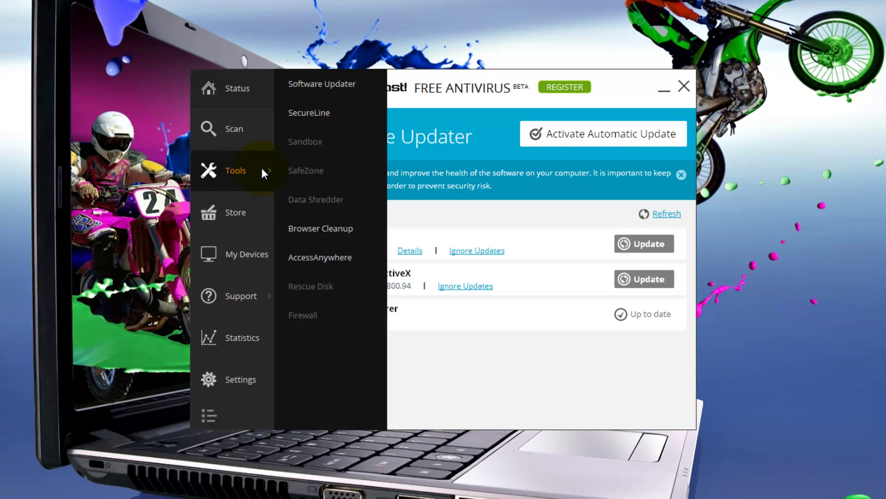
{"action": "left_click", "coordinate": [311, 114]}
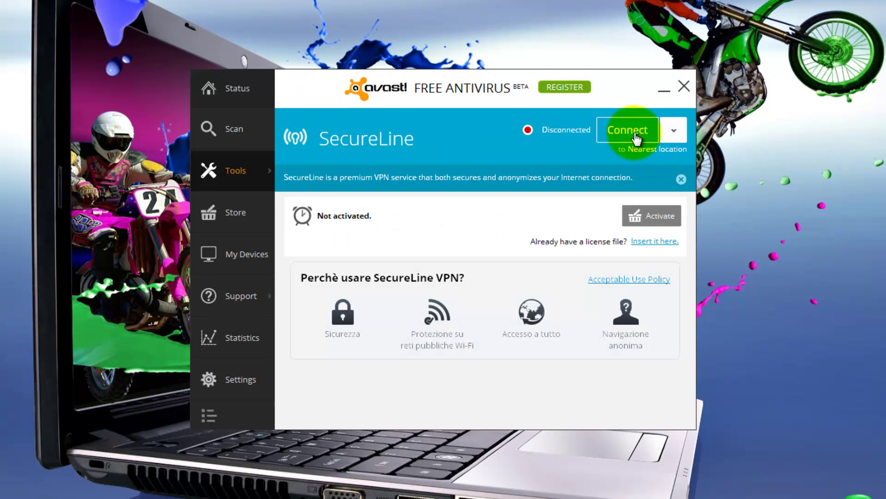
Step: Run Browser Cleanup to check the browsers for poor-reputation add-ons, dismiss its information banner and close the cleanup window
{"action": "left_click", "coordinate": [255, 174]}
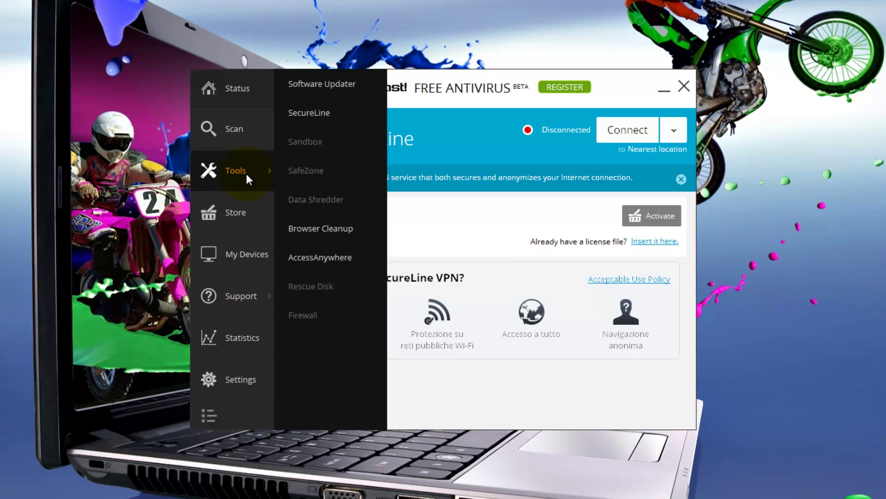
{"action": "left_click", "coordinate": [305, 229]}
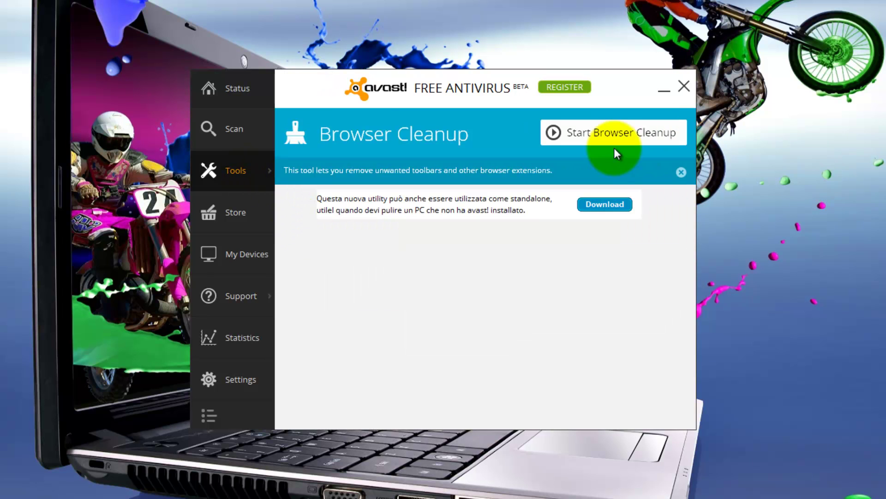
{"action": "left_click", "coordinate": [594, 139]}
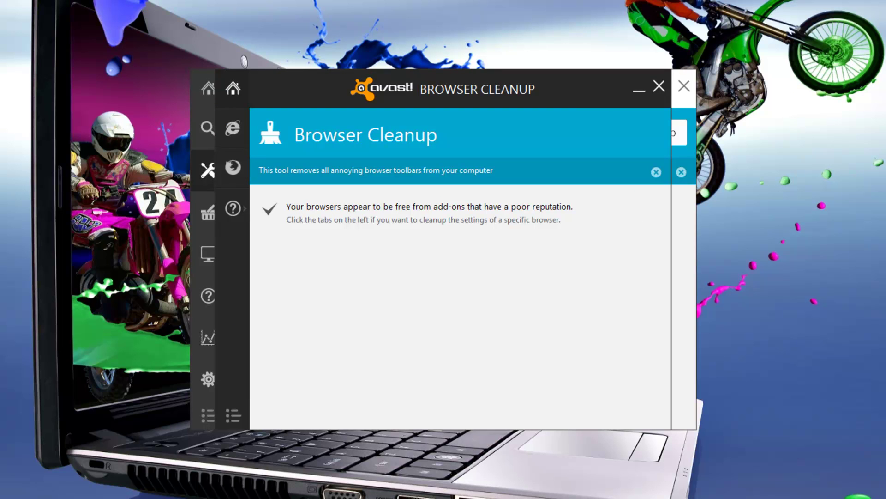
{"action": "left_click", "coordinate": [656, 171]}
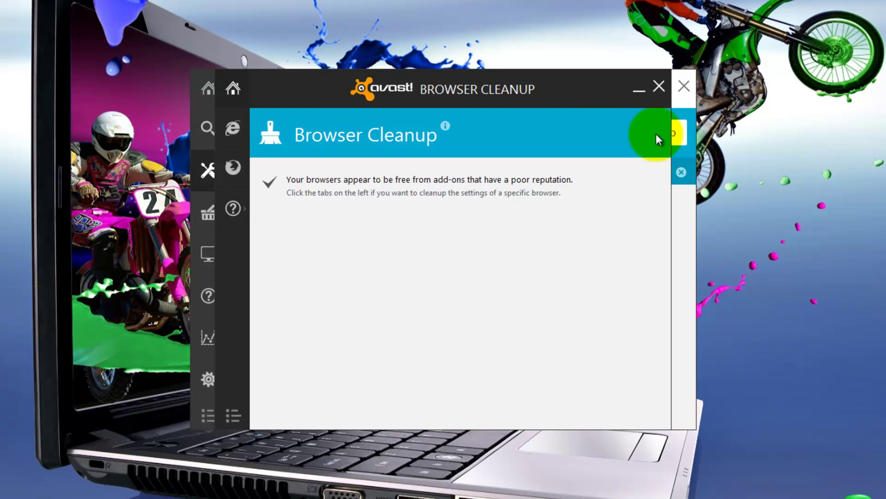
{"action": "left_click", "coordinate": [658, 88]}
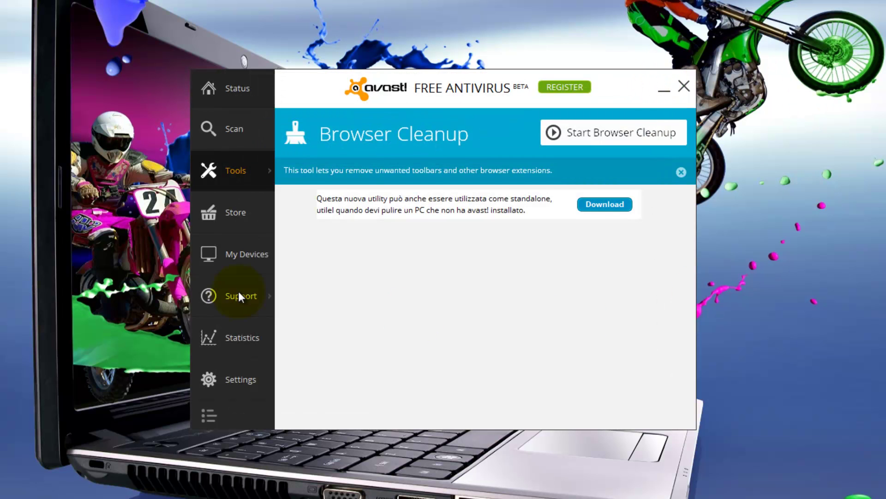
Step: Look over the AccessAnywhere tool, the Store offers and the My Devices account sign-in page
{"action": "left_click", "coordinate": [237, 171]}
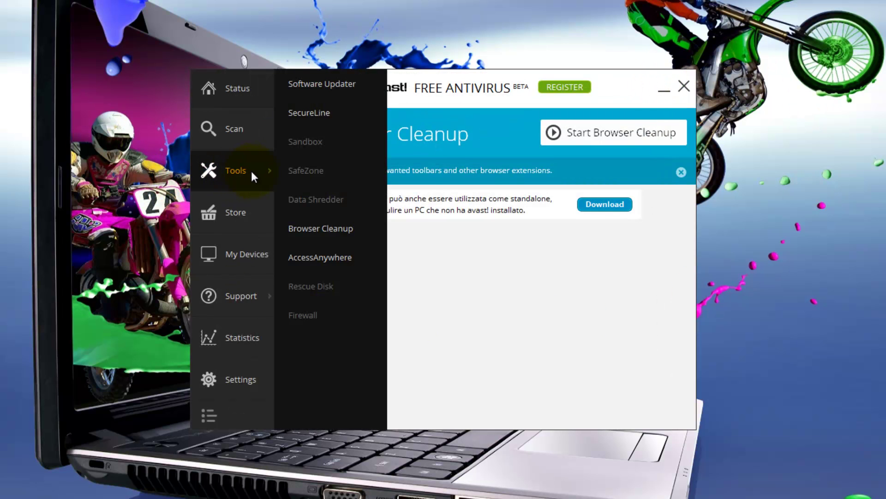
{"action": "left_click", "coordinate": [323, 261]}
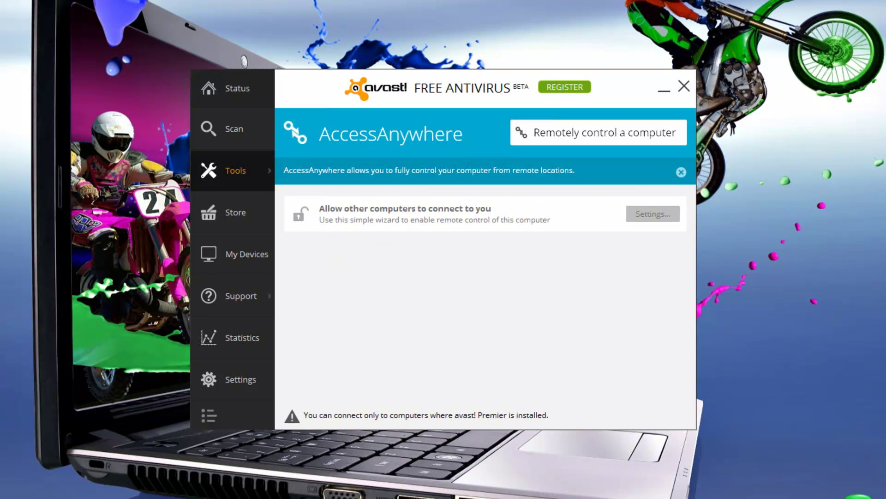
{"action": "left_click", "coordinate": [233, 220]}
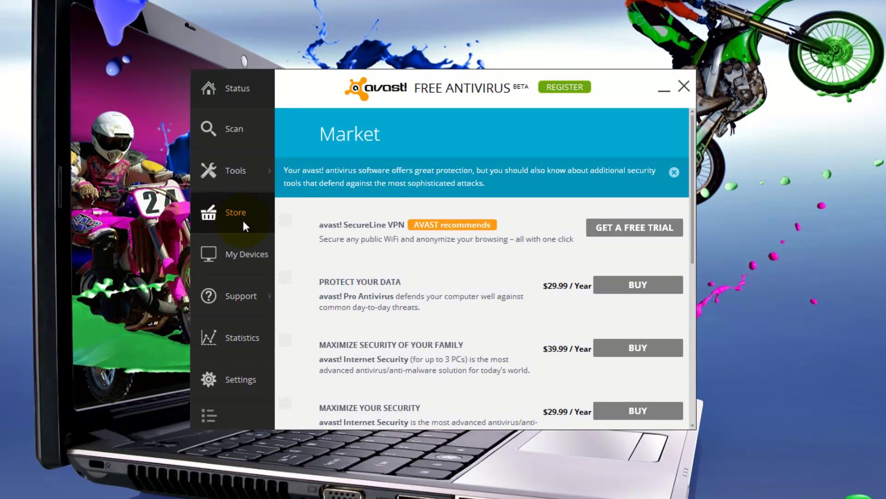
{"action": "left_click_drag", "start_coordinate": [691, 158], "coordinate": [714, 150]}
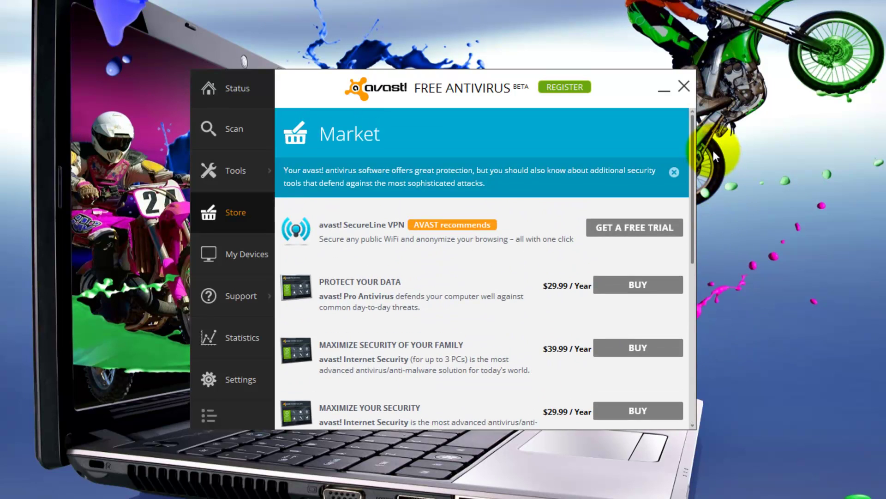
{"action": "left_click", "coordinate": [236, 261]}
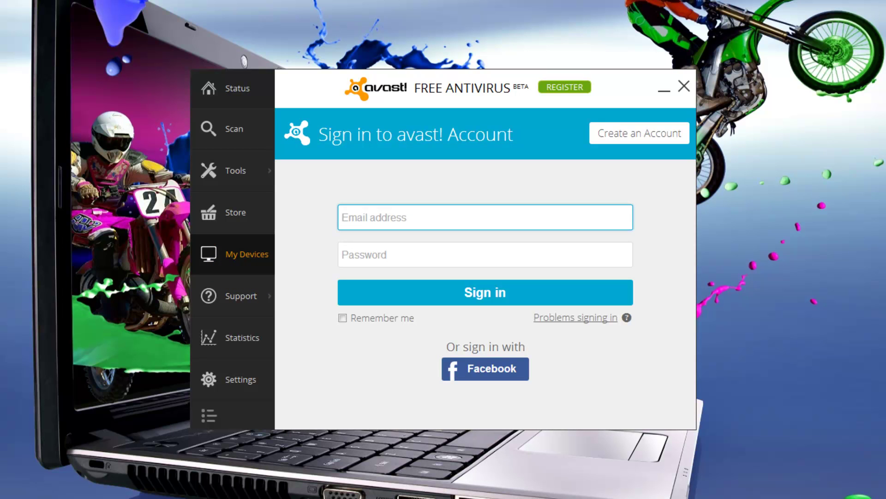
Step: Review the help options on the Support page and the virus lab reporting options on the Feedback page
{"action": "left_click", "coordinate": [222, 301]}
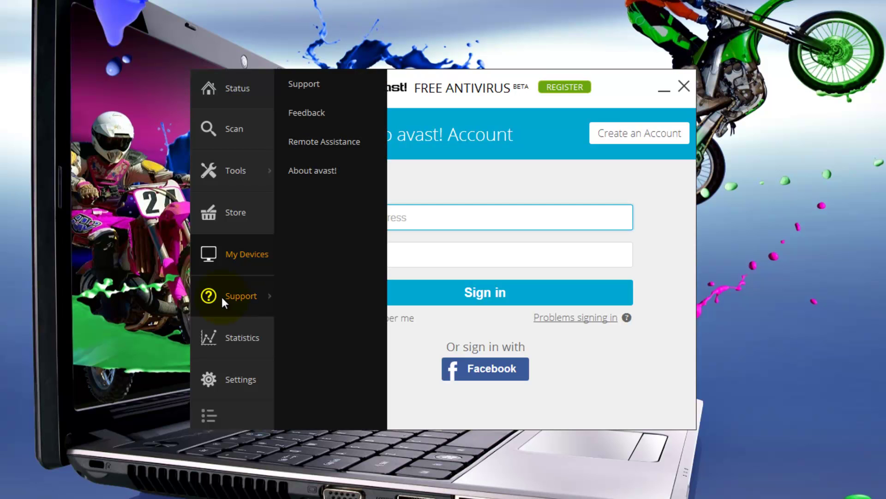
{"action": "left_click", "coordinate": [306, 84]}
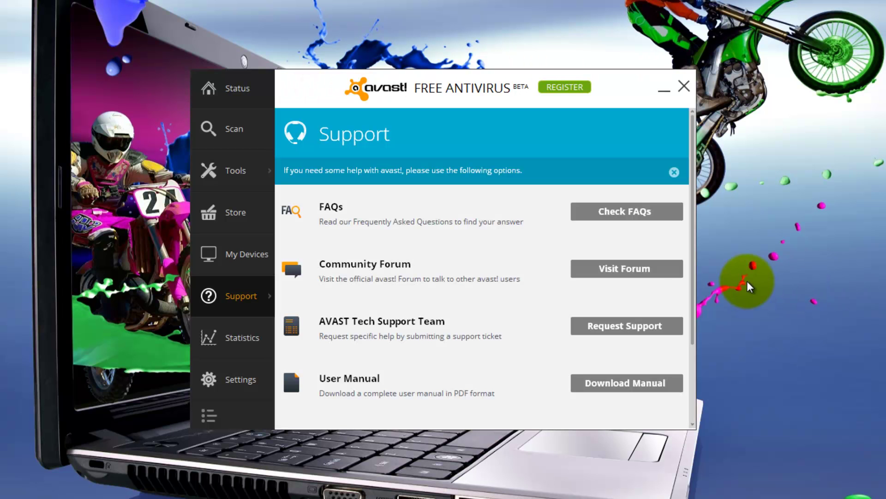
{"action": "left_click_drag", "start_coordinate": [694, 281], "coordinate": [699, 258]}
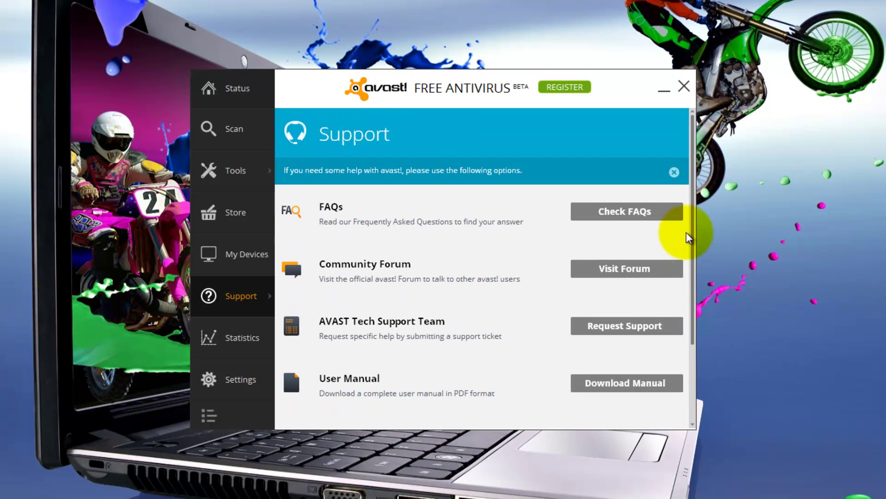
{"action": "left_click", "coordinate": [259, 295]}
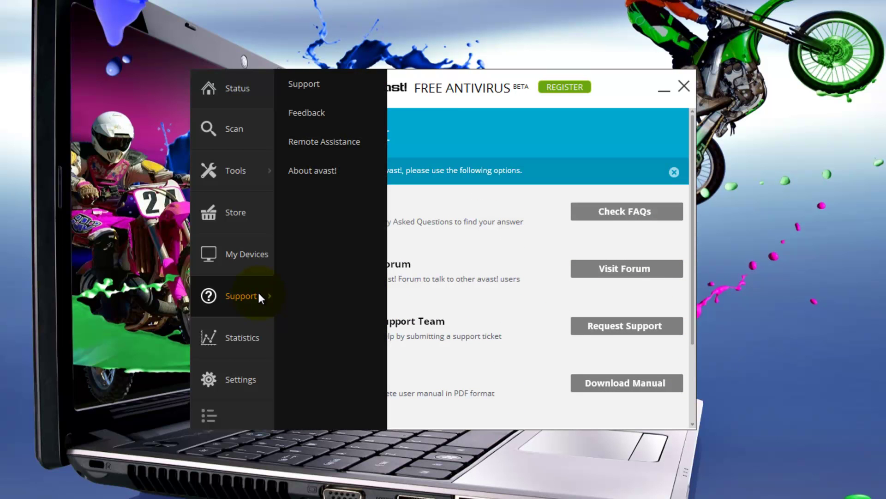
{"action": "left_click", "coordinate": [304, 111]}
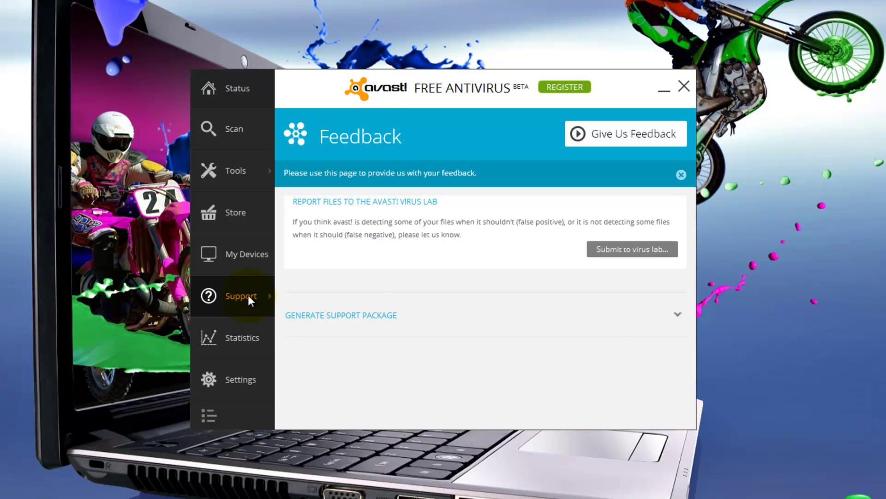
Step: Review the Remote Assistance page and the program version information on the About avast! page
{"action": "mouse_move", "coordinate": [248, 295]}
{"action": "left_click", "coordinate": [346, 143]}
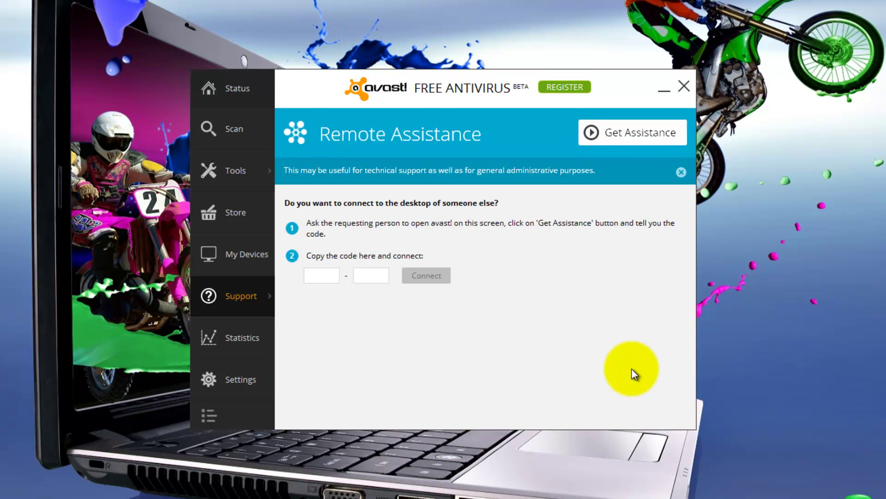
{"action": "mouse_move", "coordinate": [248, 299]}
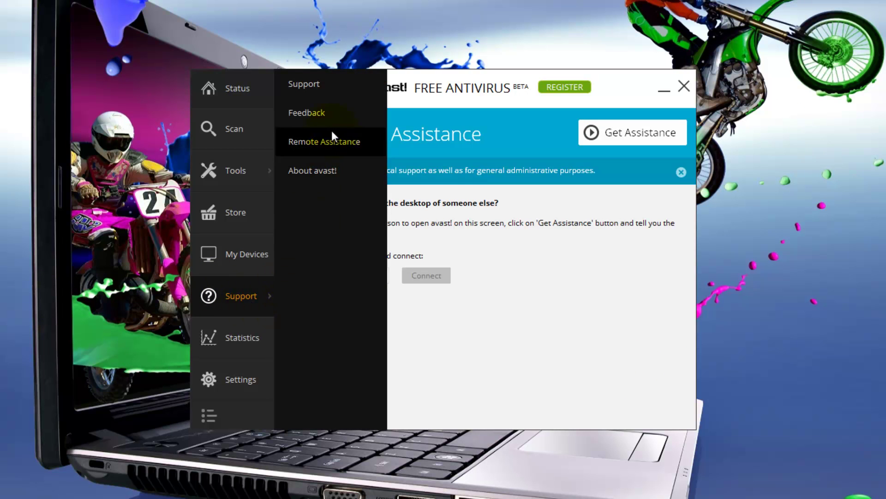
{"action": "left_click", "coordinate": [308, 170]}
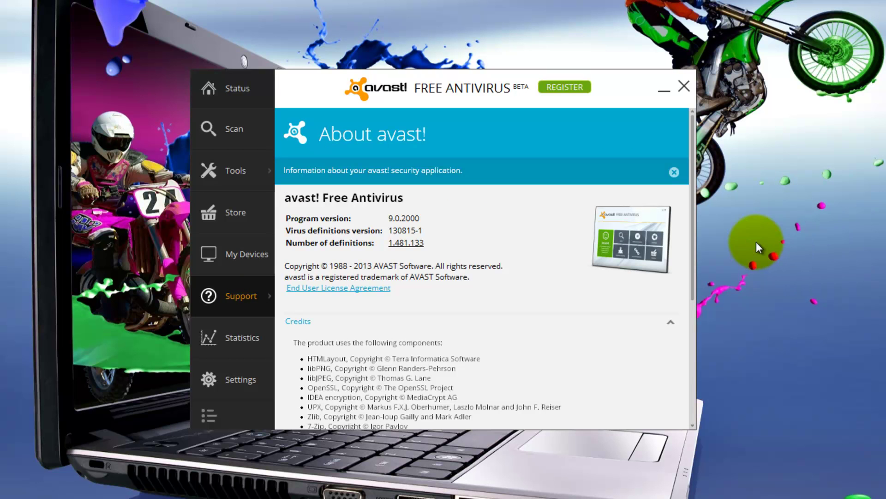
Step: Review the antivirus statistics, comparing the personal activity overview with the global virus-database update charts
{"action": "left_click_drag", "start_coordinate": [691, 215], "coordinate": [720, 174]}
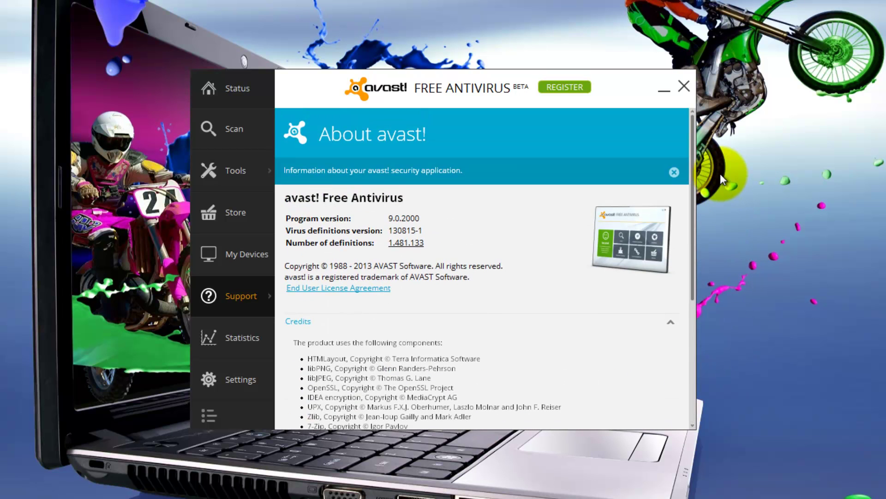
{"action": "left_click", "coordinate": [246, 337]}
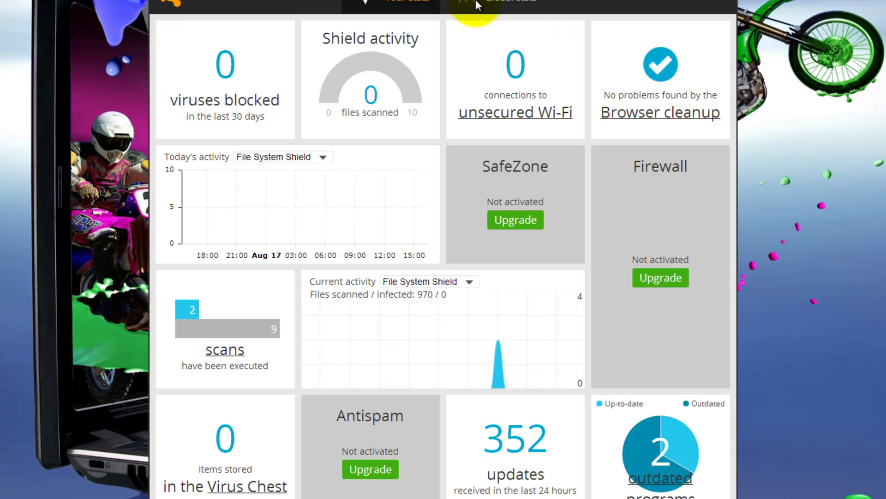
{"action": "left_click", "coordinate": [493, 4]}
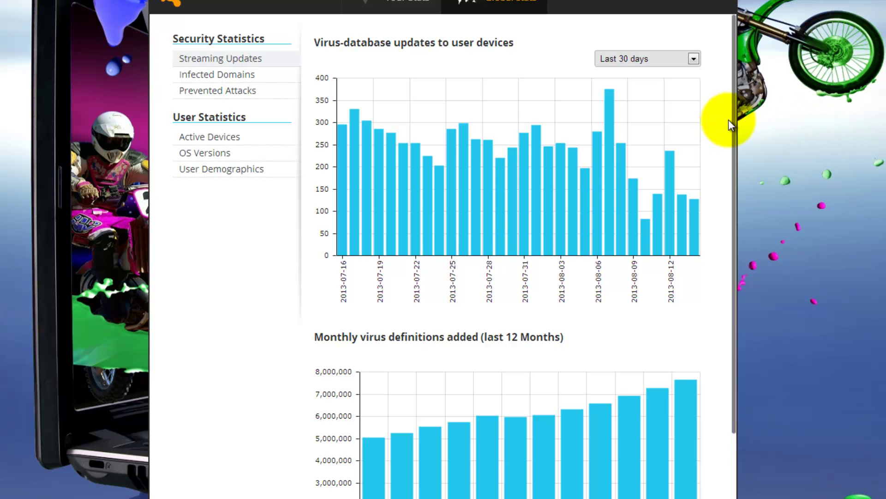
{"action": "left_click_drag", "start_coordinate": [735, 121], "coordinate": [673, 66]}
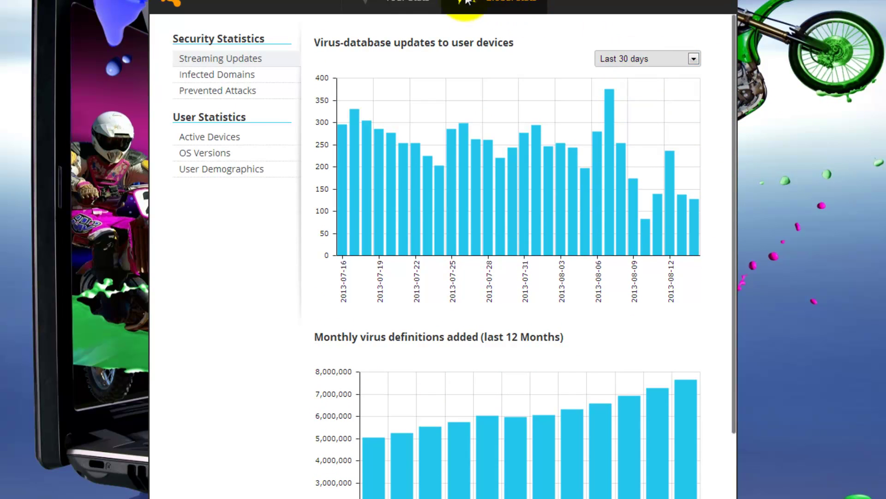
{"action": "left_click", "coordinate": [401, 7]}
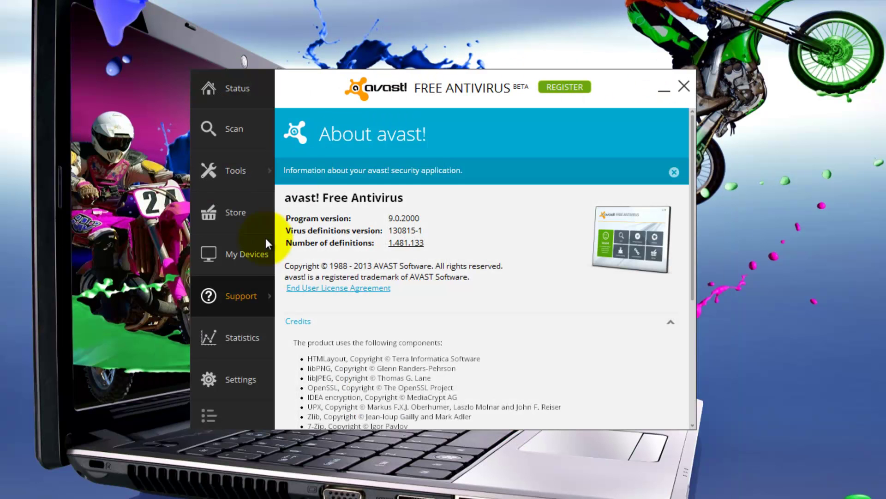
Step: Collapse the navigation sidebar to icons only and expand it back to full labels, twice
{"action": "left_click", "coordinate": [220, 416]}
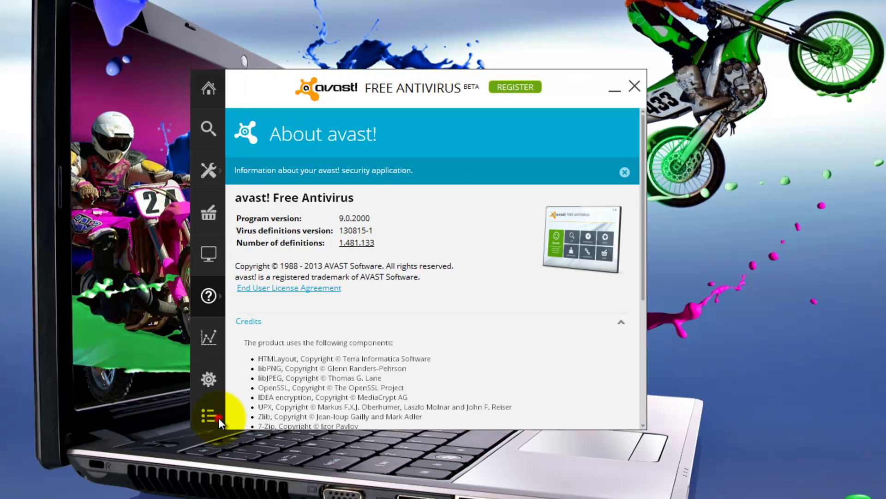
{"action": "left_click", "coordinate": [218, 417]}
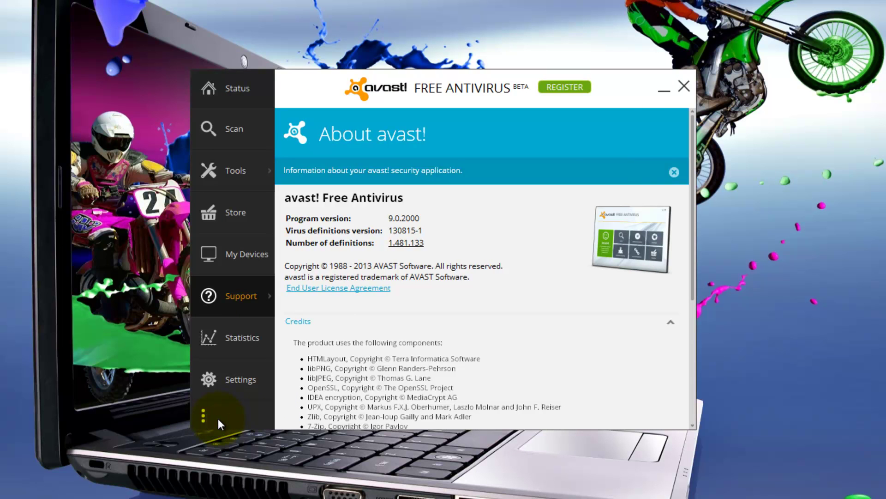
{"action": "left_click", "coordinate": [218, 418]}
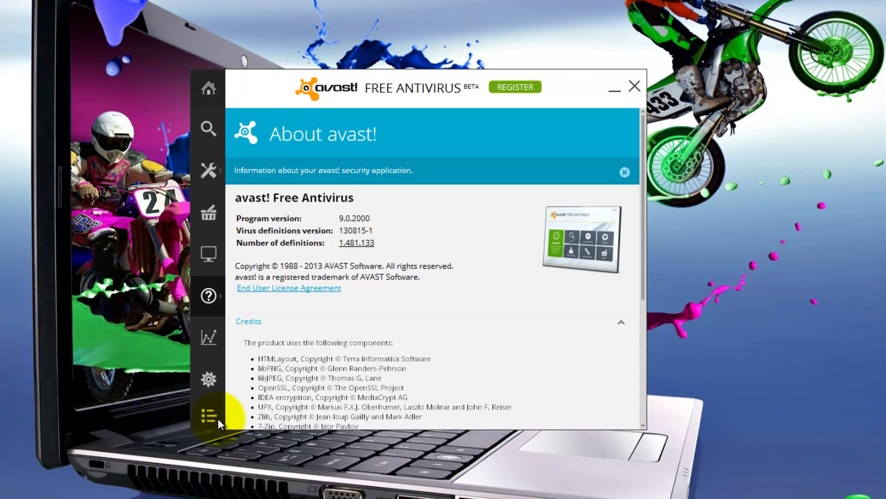
{"action": "left_click", "coordinate": [218, 419]}
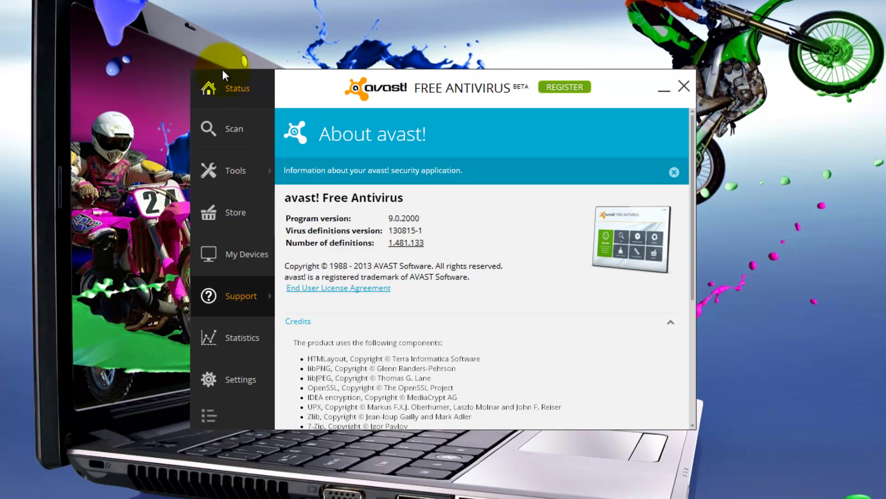
Step: Return to the Status overview and close the antivirus window
{"action": "left_click", "coordinate": [221, 87]}
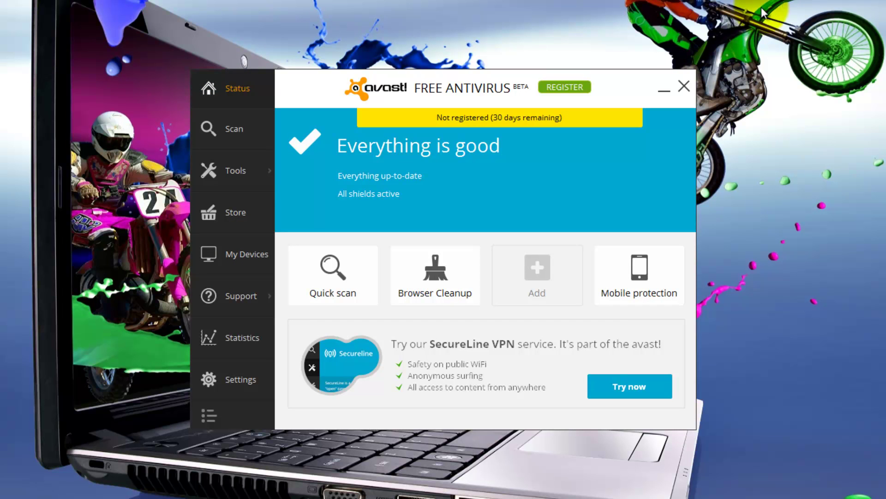
{"action": "left_click", "coordinate": [685, 87]}
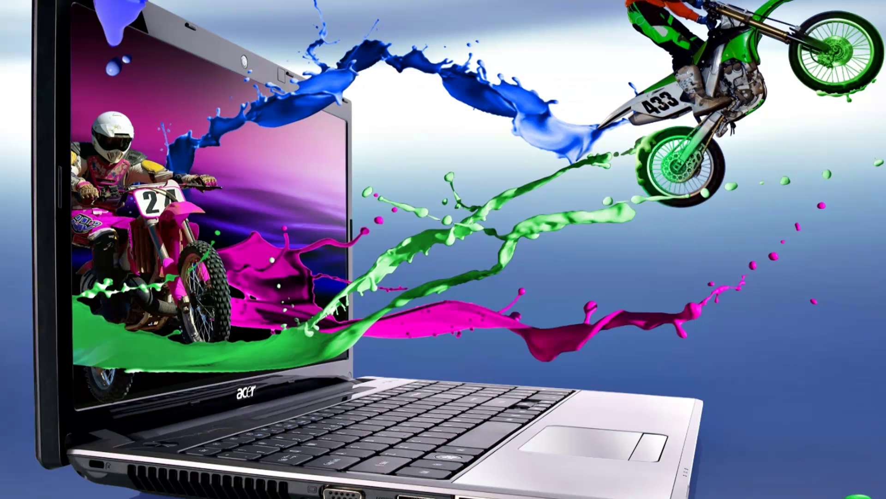